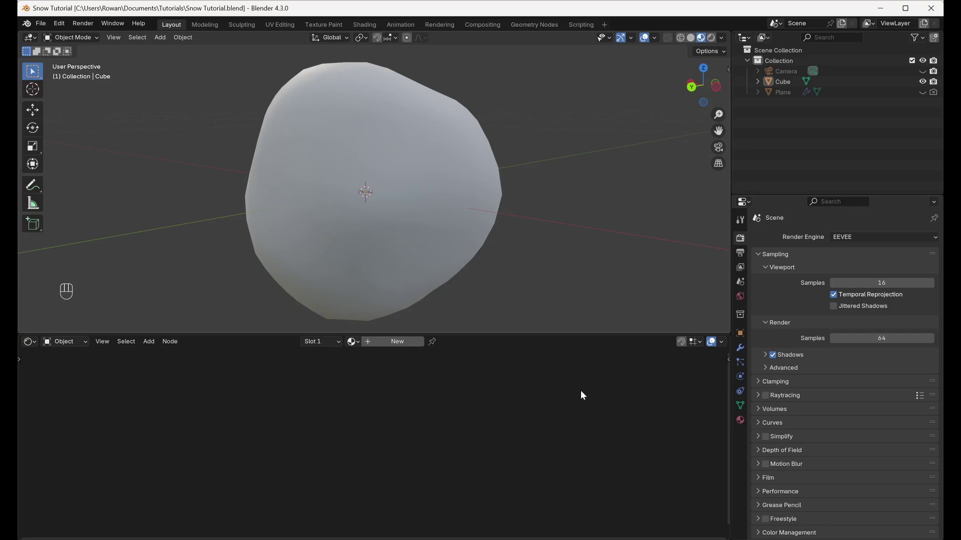
Add a Subdivision Surface modifier to the rounded Cube object
{"action": "left_click", "coordinate": [461, 234]}
{"action": "middle_click_drag", "start_coordinate": [461, 234], "coordinate": [478, 270], "text": "shift"}
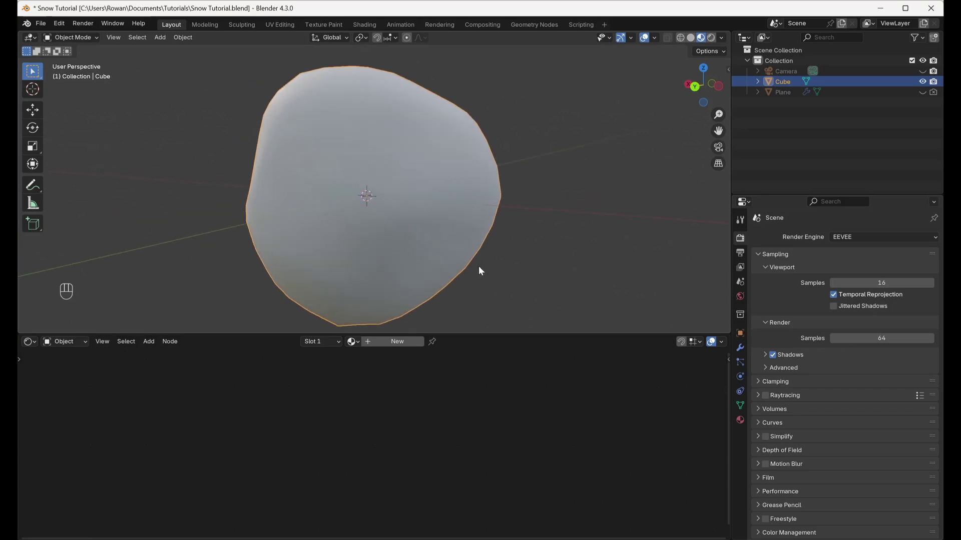
{"action": "left_click", "coordinate": [740, 348]}
{"action": "left_click", "coordinate": [813, 236]}
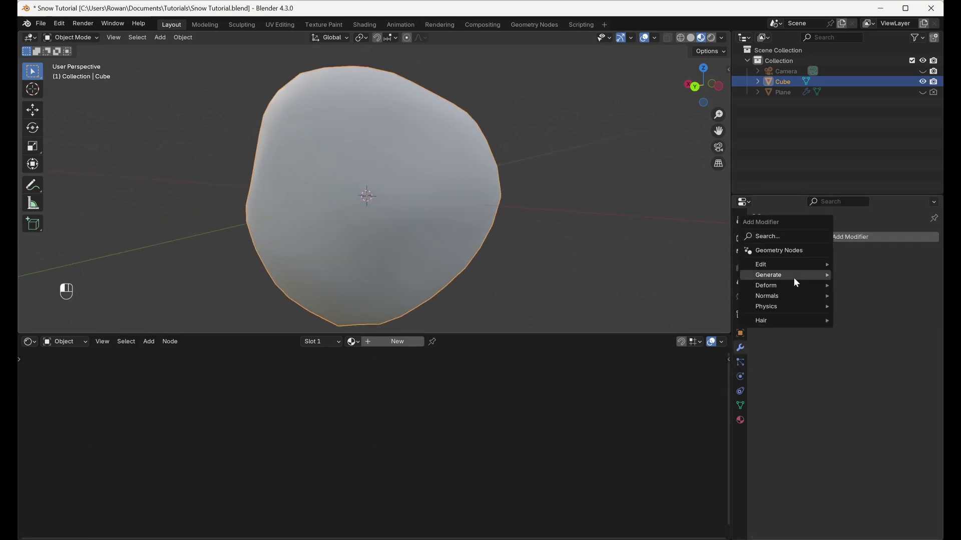
{"action": "mouse_move", "coordinate": [792, 275]}
{"action": "left_click", "coordinate": [866, 411]}
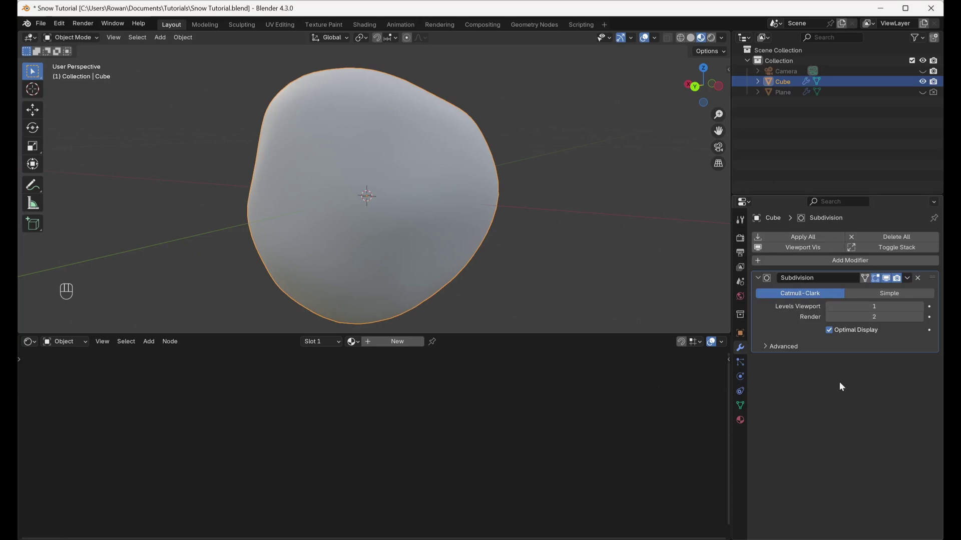
Set the render engine to Cycles with the Experimental feature set, and enable Adaptive Subdivision on the Cube's Subdivision modifier
{"action": "left_click", "coordinate": [740, 239]}
{"action": "left_click", "coordinate": [846, 237]}
{"action": "left_click", "coordinate": [853, 269]}
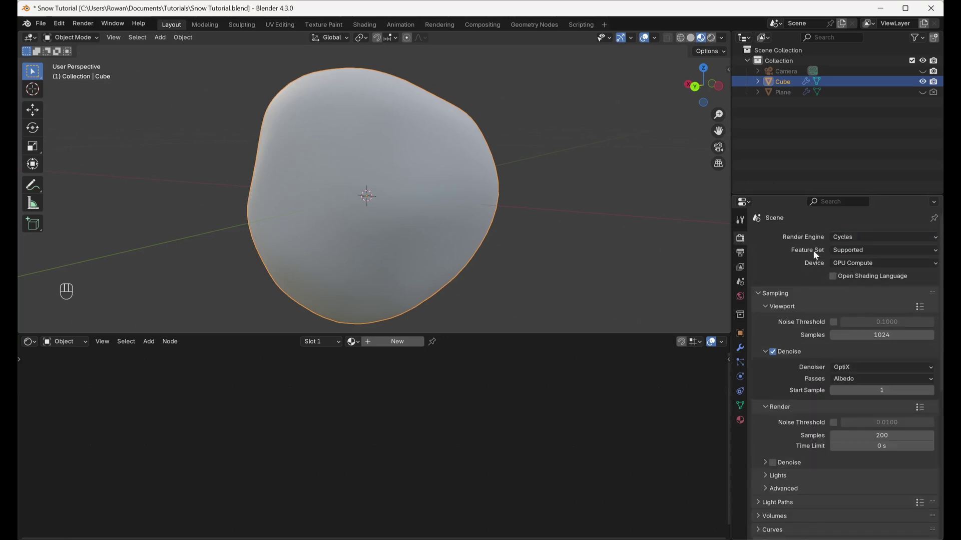
{"action": "left_click", "coordinate": [856, 250]}
{"action": "left_click", "coordinate": [860, 272]}
{"action": "left_click", "coordinate": [740, 350]}
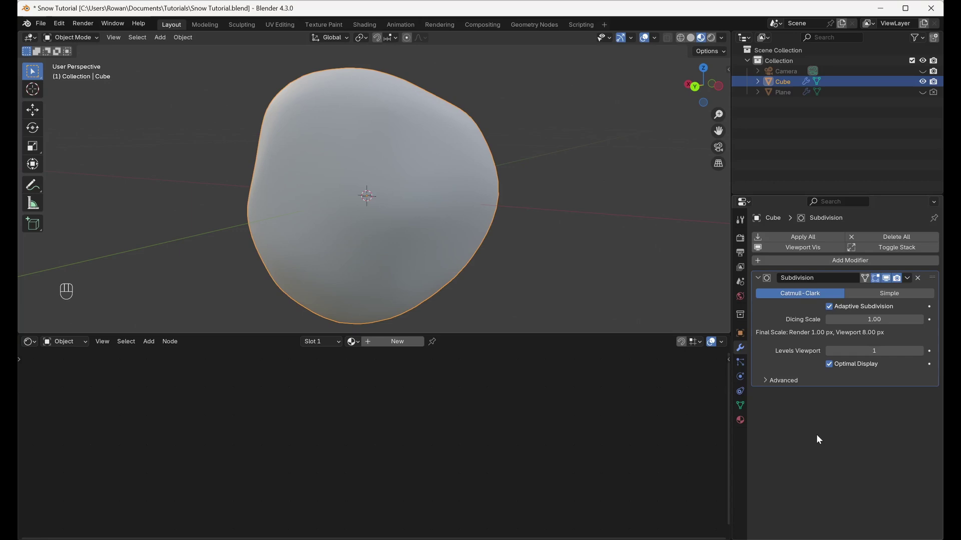
Set the viewport dicing rate in the render subdivision settings to 1 px
{"action": "left_click", "coordinate": [737, 238]}
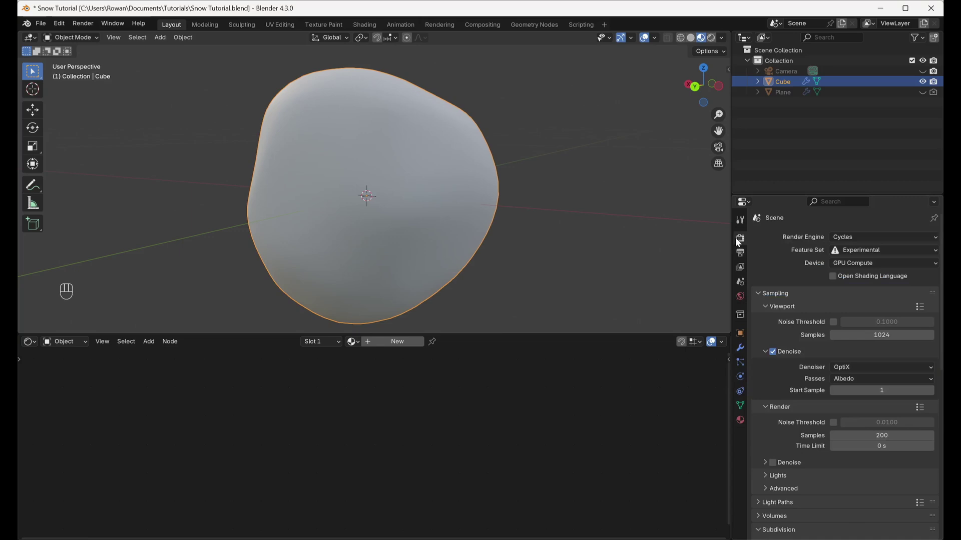
{"action": "scroll", "coordinate": [783, 352], "scroll_direction": "down", "scroll_amount": 5}
{"action": "scroll", "coordinate": [783, 353], "scroll_direction": "down", "scroll_amount": 4}
{"action": "left_click", "coordinate": [786, 354]}
{"action": "left_click", "coordinate": [789, 357]}
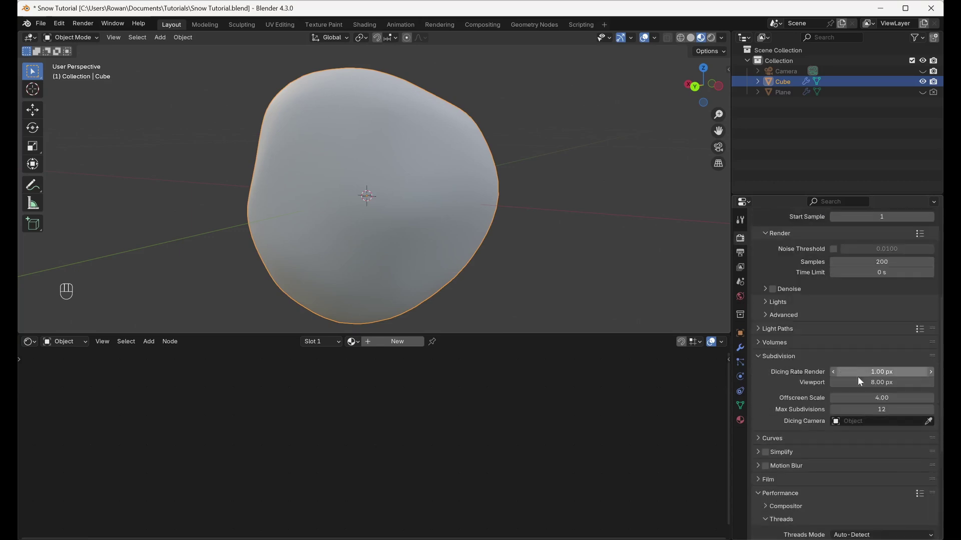
{"action": "left_click", "coordinate": [867, 382]}
{"action": "type", "text": "1"}
{"action": "key", "text": "Return"}
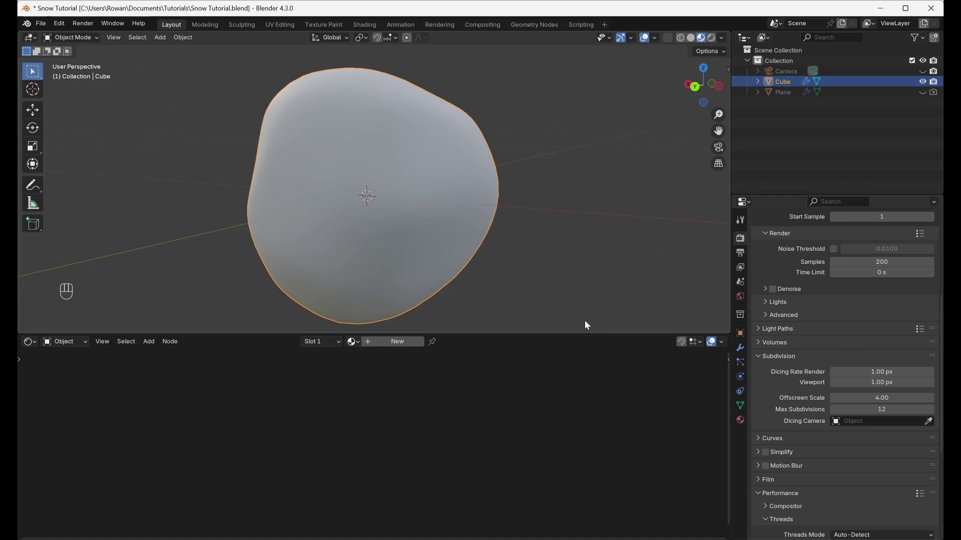
Create a new material for the Cube and name it Snow
{"action": "left_click", "coordinate": [384, 345]}
{"action": "double_click", "coordinate": [385, 346]}
{"action": "type", "text": "Snow"}
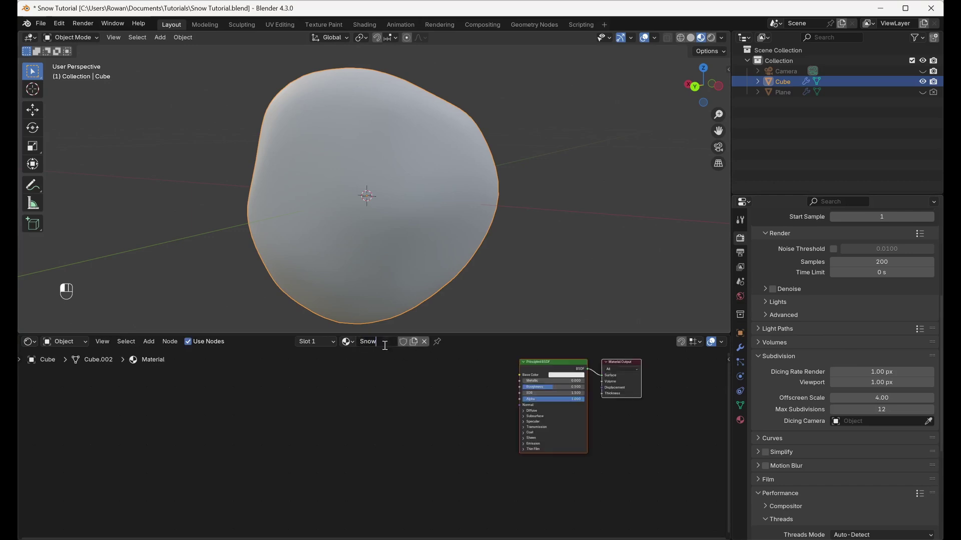
{"action": "key", "text": "Return"}
{"action": "key", "text": "Home"}
Make the Principled BSDF's base color pure white, with roughness 1.0 and IOR 1.3
{"action": "left_click", "coordinate": [434, 389]}
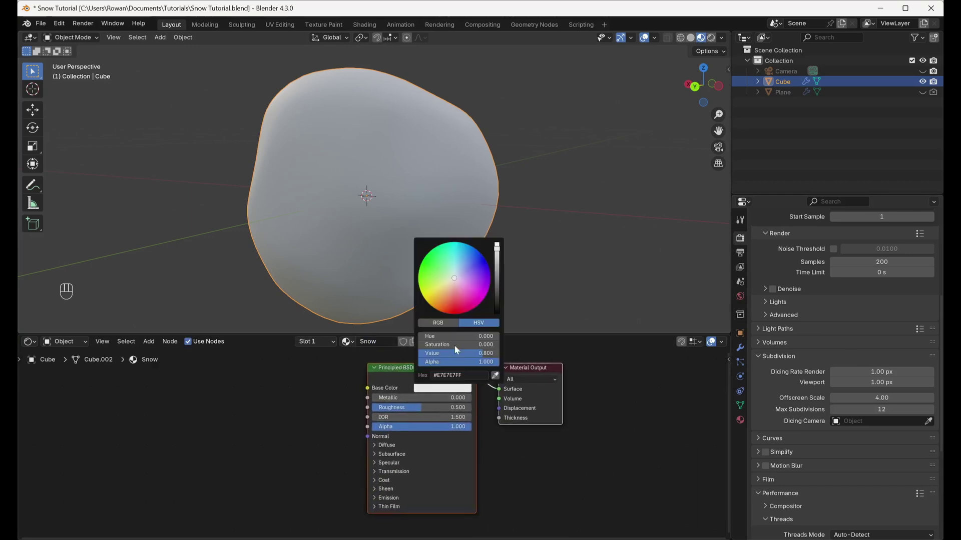
{"action": "left_click_drag", "start_coordinate": [495, 259], "coordinate": [496, 241]}
{"action": "left_click_drag", "start_coordinate": [420, 406], "coordinate": [475, 407]}
{"action": "middle_click_drag", "start_coordinate": [510, 480], "coordinate": [522, 481]}
{"action": "left_click", "coordinate": [453, 418]}
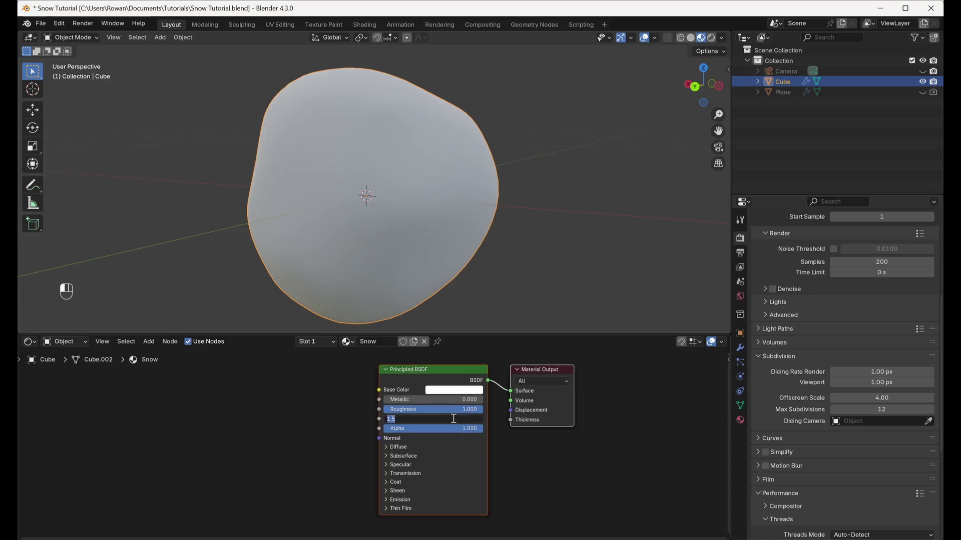
{"action": "key", "text": "Return"}
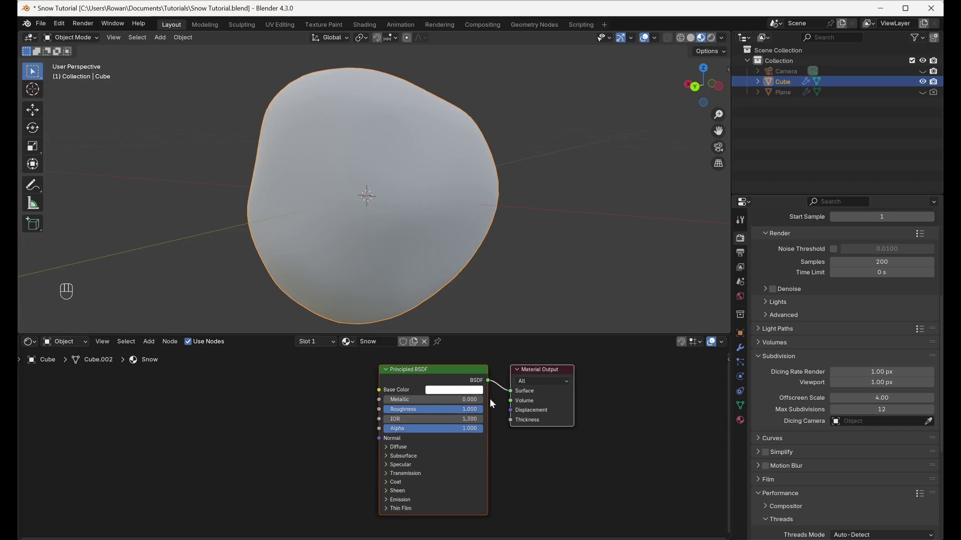
Set the Principled BSDF's subsurface weight to 1
{"action": "middle_click_drag", "start_coordinate": [407, 455], "coordinate": [419, 420]}
{"action": "scroll", "coordinate": [419, 419], "scroll_direction": "up", "scroll_amount": 5}
{"action": "left_click", "coordinate": [423, 415]}
{"action": "middle_click_drag", "start_coordinate": [571, 425], "coordinate": [494, 416]}
{"action": "left_click", "coordinate": [493, 415]}
{"action": "type", "text": "1"}
{"action": "key", "text": "Return"}
Set the three subsurface radius values to 0.36, 0.46 and 0.6
{"action": "left_click", "coordinate": [468, 440]}
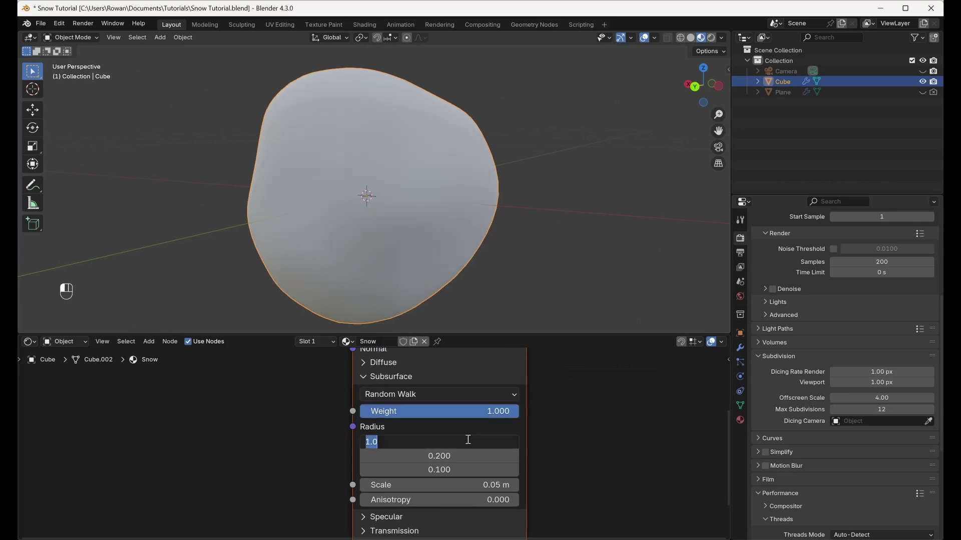
{"action": "type", "text": ".36"}
{"action": "left_click", "coordinate": [473, 457]}
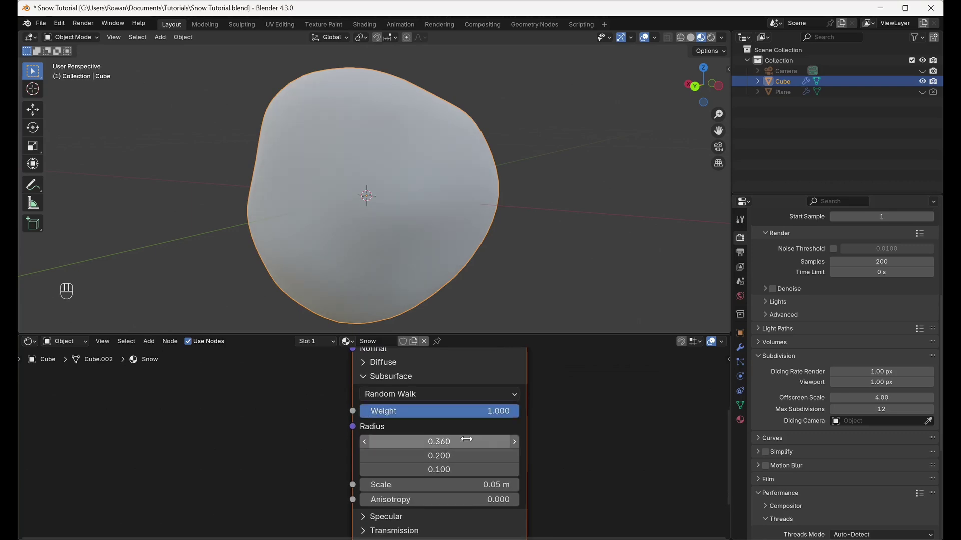
{"action": "type", "text": ".46"}
{"action": "key", "text": "Return"}
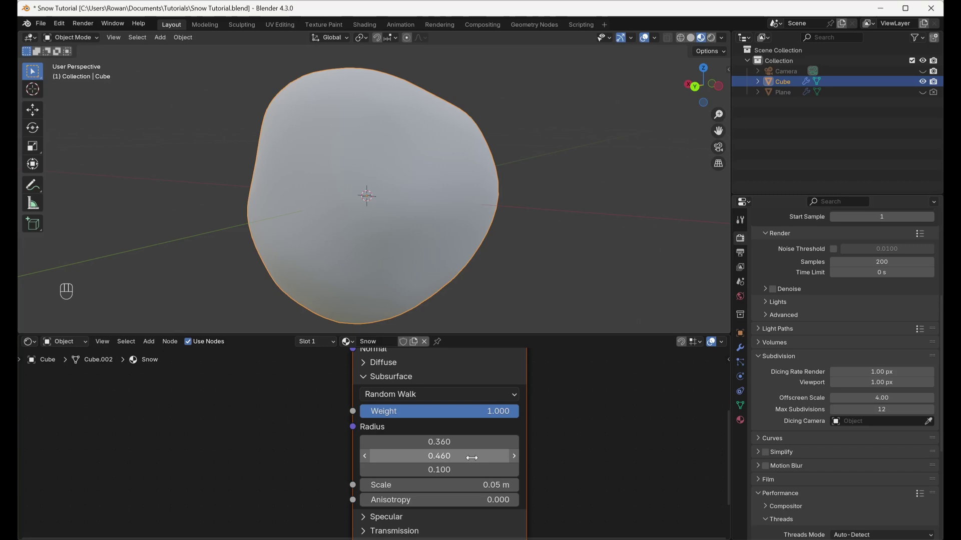
{"action": "left_click", "coordinate": [470, 470]}
{"action": "type", "text": ".6"}
{"action": "key", "text": "Return"}
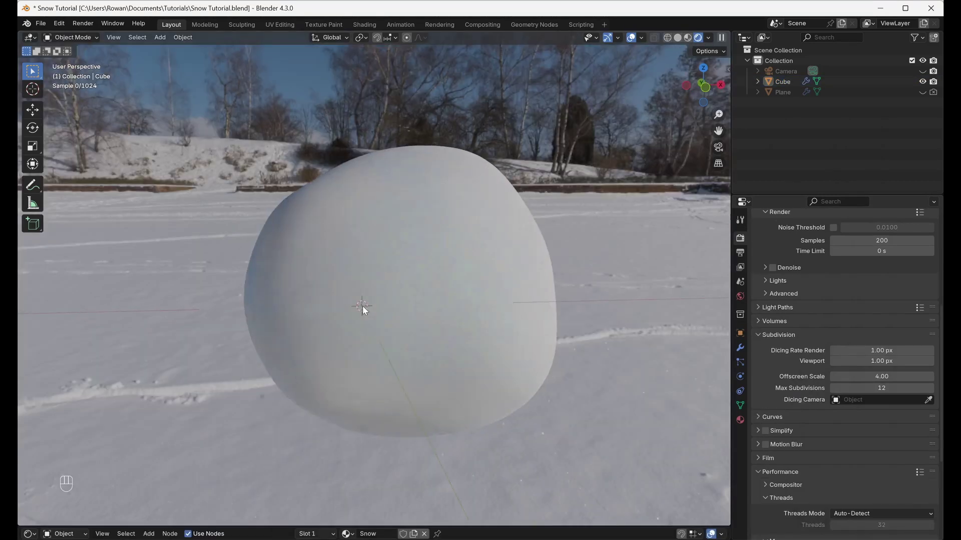
{"action": "middle_click_drag", "start_coordinate": [362, 306], "coordinate": [388, 317]}
{"action": "mouse_move", "coordinate": [473, 307]}
{"action": "middle_mouse_down"}
{"action": "mouse_move", "coordinate": [489, 305]}
{"action": "mouse_move", "coordinate": [350, 300]}
{"action": "mouse_move", "coordinate": [536, 290]}
{"action": "mouse_move", "coordinate": [374, 287]}
{"action": "mouse_move", "coordinate": [488, 299]}
{"action": "middle_mouse_up"}
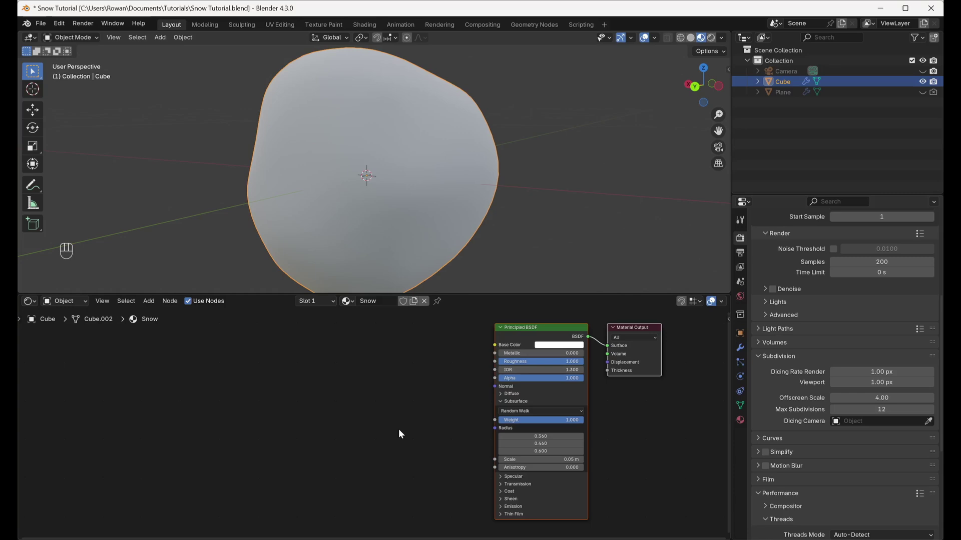
Add a Noise Texture node to the Snow material, well before the Principled BSDF
{"action": "left_click", "coordinate": [366, 438]}
{"action": "middle_click_drag", "start_coordinate": [335, 442], "coordinate": [396, 444]}
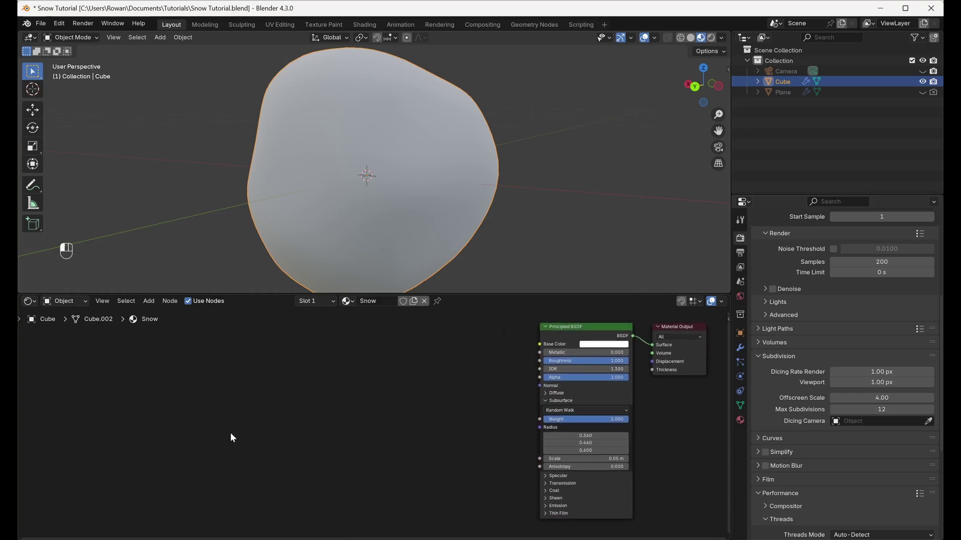
{"action": "key", "text": "shift+ctrl+a"}
{"action": "type", "text": "noise"}
{"action": "key", "text": "Return"}
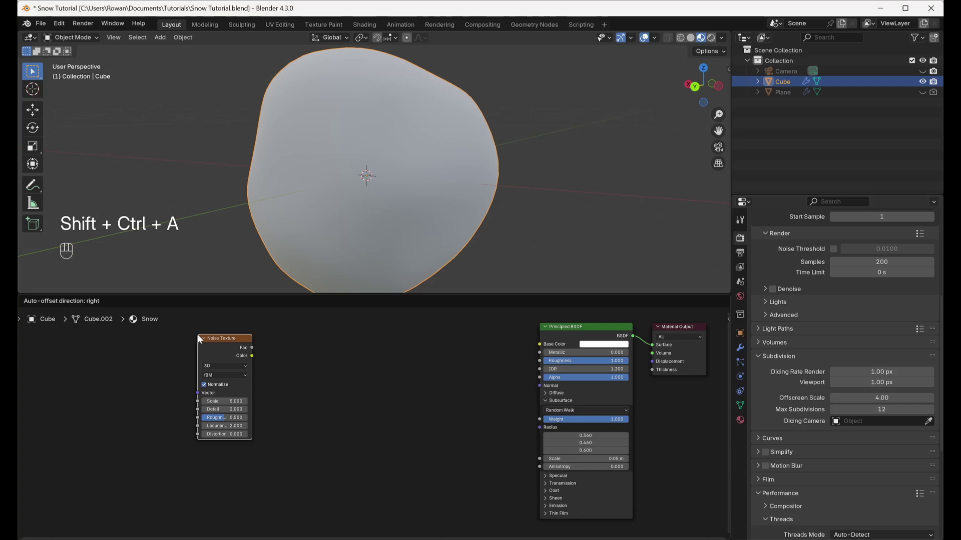
{"action": "left_click", "coordinate": [200, 333]}
Set the Noise Texture's scale to 2.5, detail to 5 and roughness to 0.6
{"action": "scroll", "coordinate": [358, 402], "scroll_direction": "left", "scroll_amount": 4, "text": "ctrl"}
{"action": "scroll", "coordinate": [300, 425], "scroll_direction": "up", "scroll_amount": 1}
{"action": "left_click", "coordinate": [272, 409]}
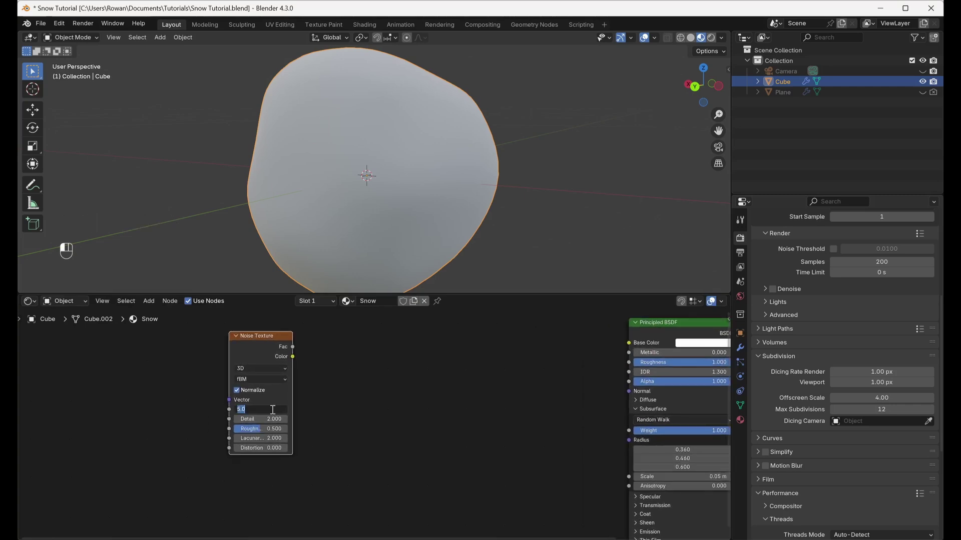
{"action": "type", "text": "1.5"}
{"action": "key", "text": "Return"}
{"action": "left_click", "coordinate": [270, 420]}
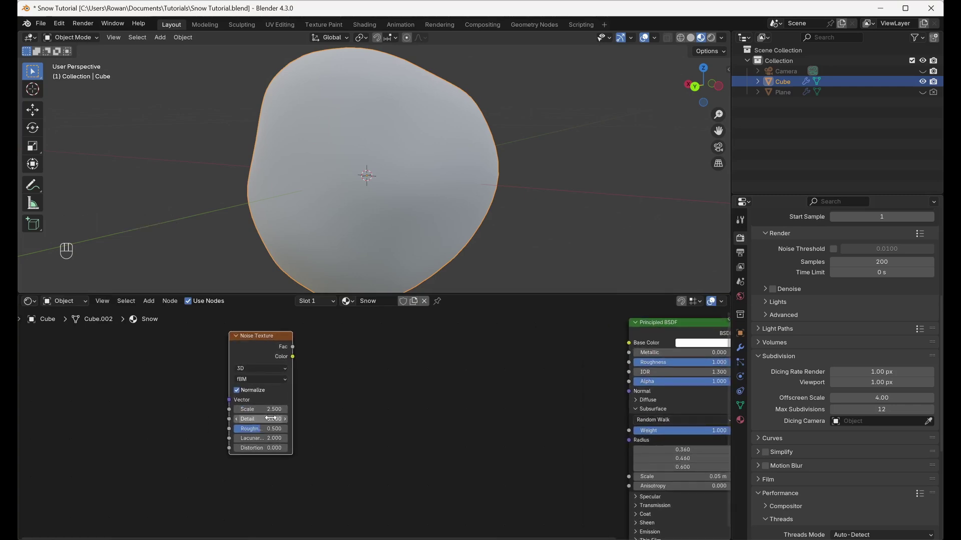
{"action": "type", "text": "5"}
{"action": "key", "text": "Tab"}
{"action": "type", "text": ".6"}
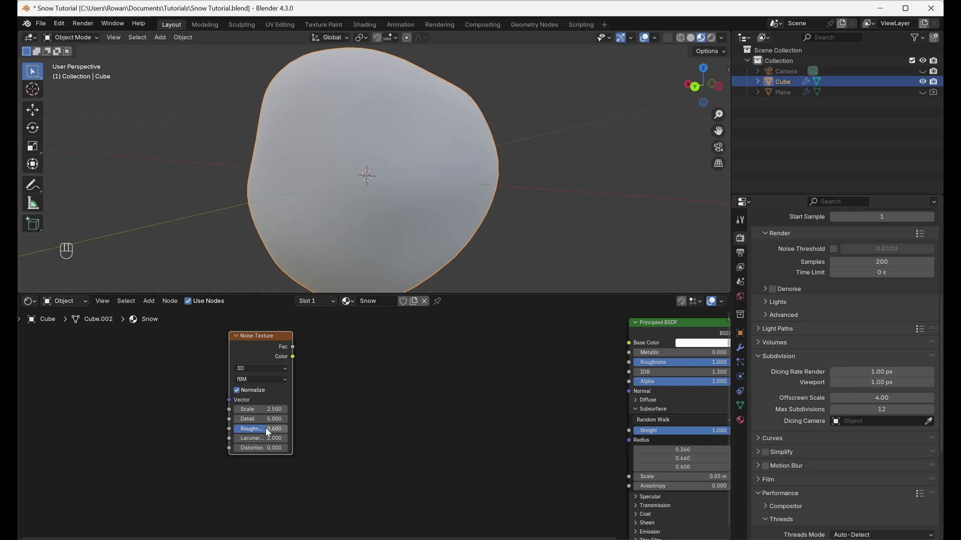
{"action": "key", "text": "Return"}
Add Texture Coordinate and Mapping nodes to the Noise Texture, feeding the Mapping vector from the Object coordinates
{"action": "scroll", "coordinate": [413, 438], "scroll_direction": "down", "scroll_amount": 1}
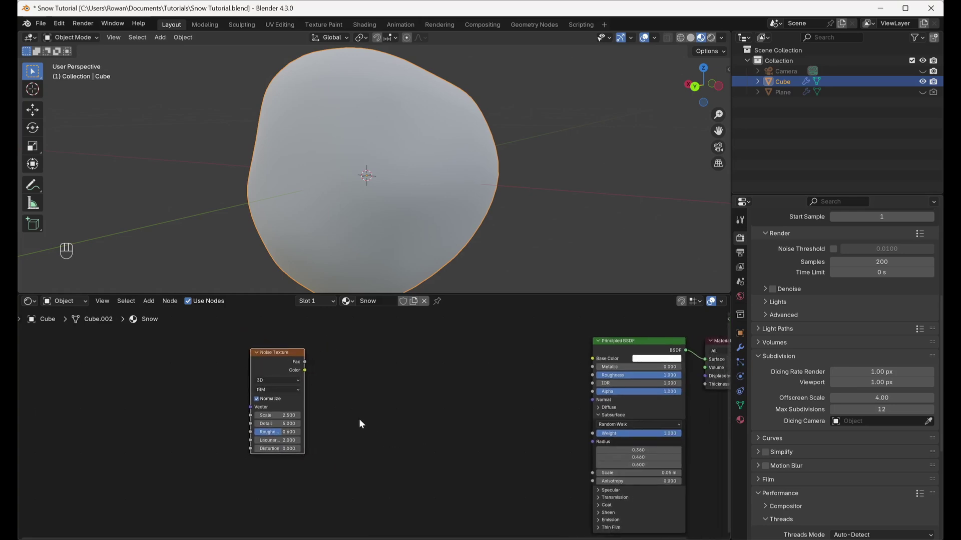
{"action": "key", "text": "ctrl+t"}
{"action": "middle_click_drag", "start_coordinate": [347, 440], "coordinate": [334, 433]}
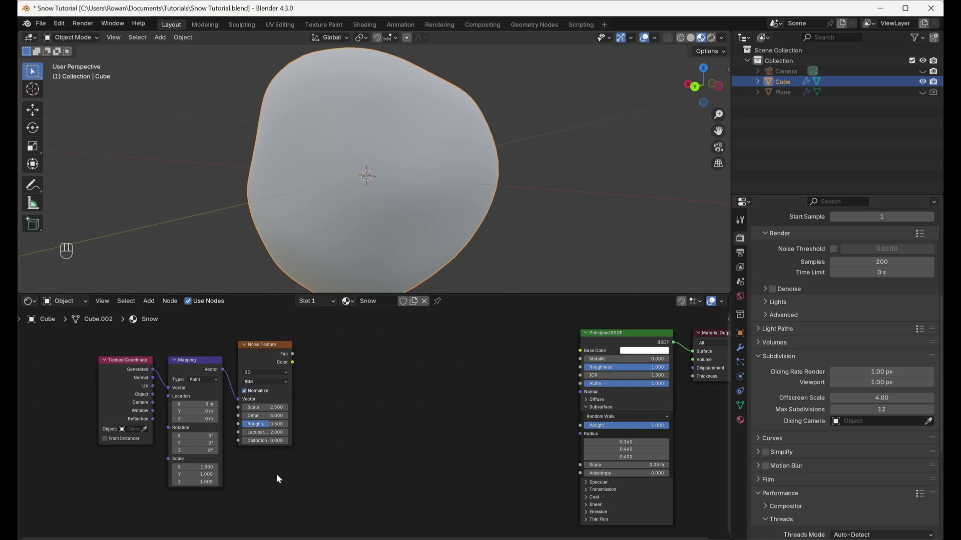
{"action": "scroll", "coordinate": [276, 473], "scroll_direction": "up", "scroll_amount": 3}
{"action": "left_click_drag", "start_coordinate": [248, 396], "coordinate": [273, 391]}
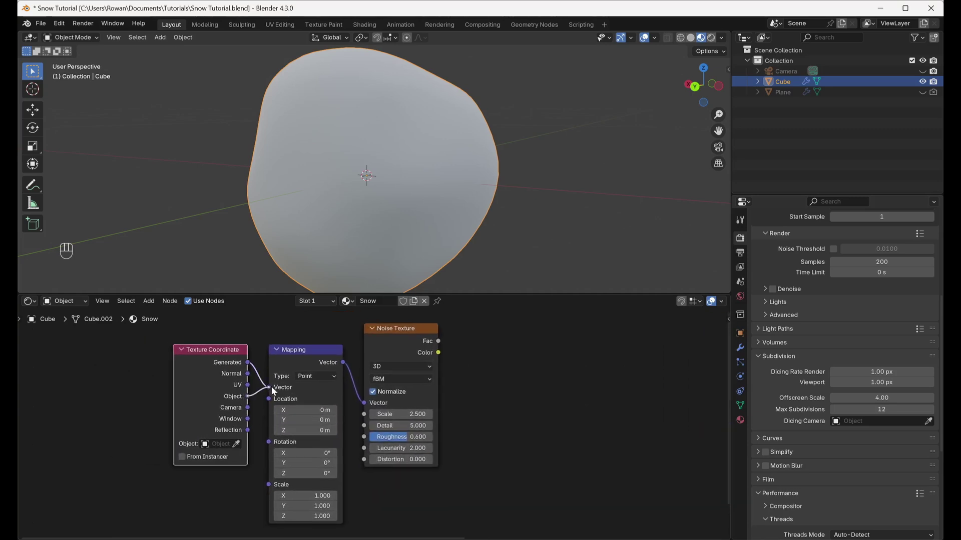
Place a second Noise Texture node below the first and connect the Mapping output to its vector input
{"action": "scroll", "coordinate": [445, 407], "scroll_direction": "down", "scroll_amount": 5}
{"action": "middle_click_drag", "start_coordinate": [470, 425], "coordinate": [309, 405]}
{"action": "left_click_drag", "start_coordinate": [241, 358], "coordinate": [236, 335]}
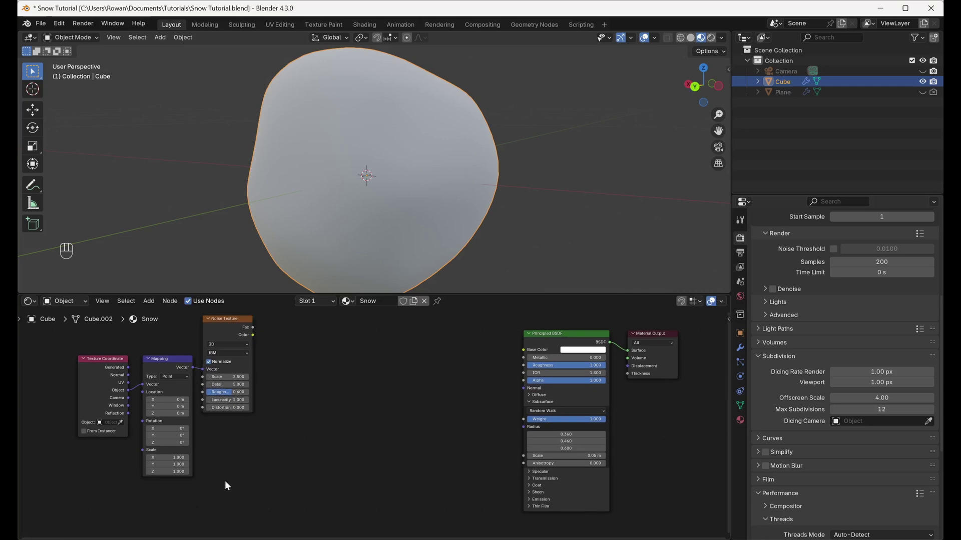
{"action": "key", "text": "shift+ctrl+a"}
{"action": "type", "text": "noise"}
{"action": "key", "text": "Return"}
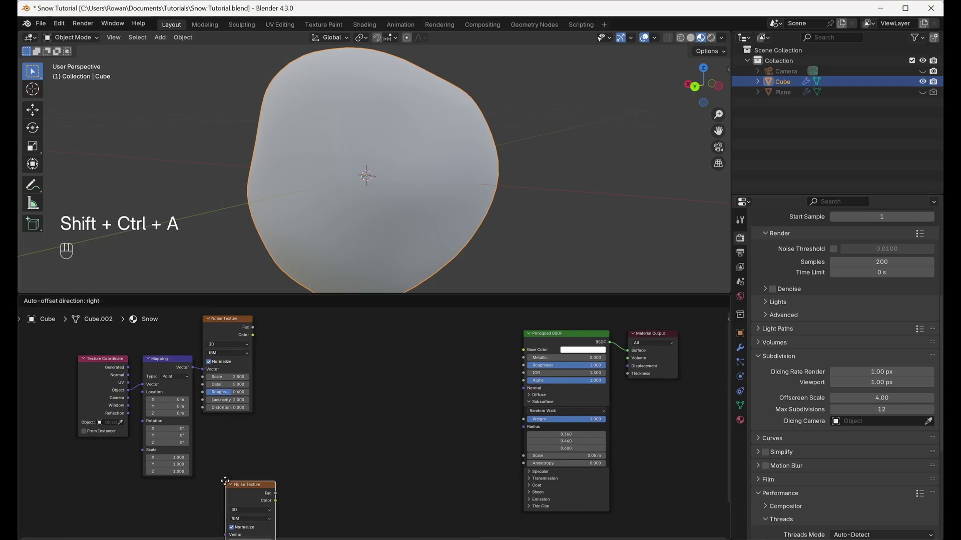
{"action": "left_click", "coordinate": [201, 416]}
{"action": "scroll", "coordinate": [300, 436], "scroll_direction": "up", "scroll_amount": 2}
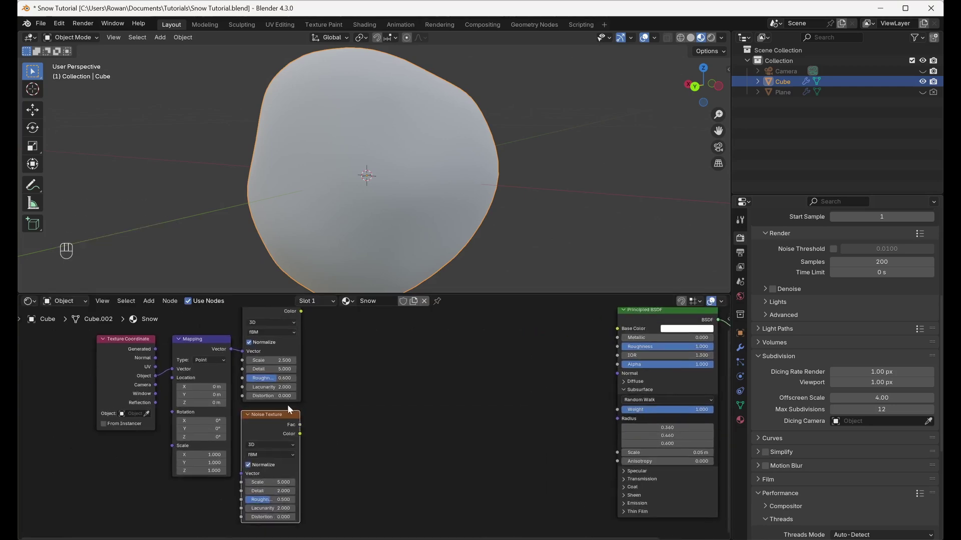
{"action": "left_click_drag", "start_coordinate": [231, 350], "coordinate": [242, 473]}
Set the second Noise Texture's scale to 150, detail to 5 and roughness to 1
{"action": "scroll", "coordinate": [322, 480], "scroll_direction": "up", "scroll_amount": 1}
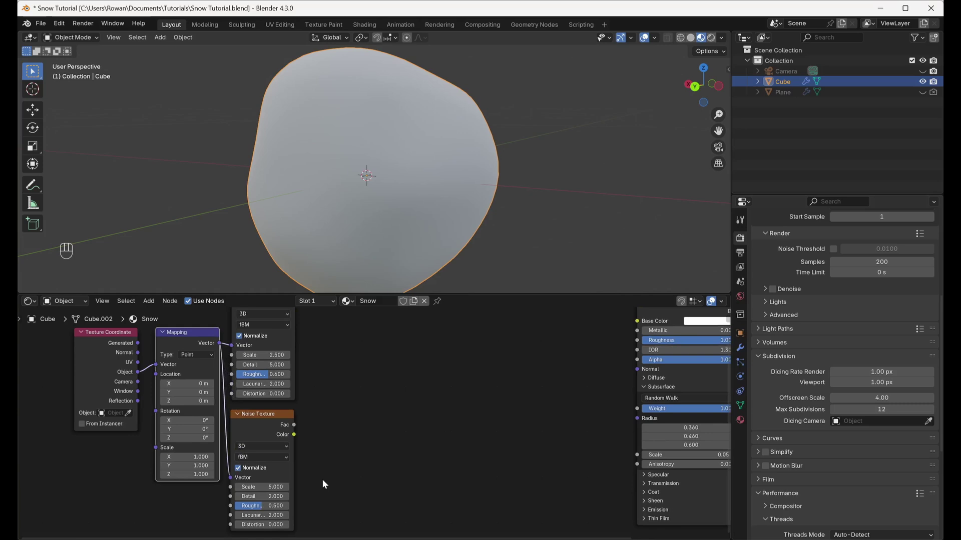
{"action": "middle_click_drag", "start_coordinate": [323, 479], "coordinate": [295, 435]}
{"action": "scroll", "coordinate": [286, 465], "scroll_direction": "up", "scroll_amount": 2}
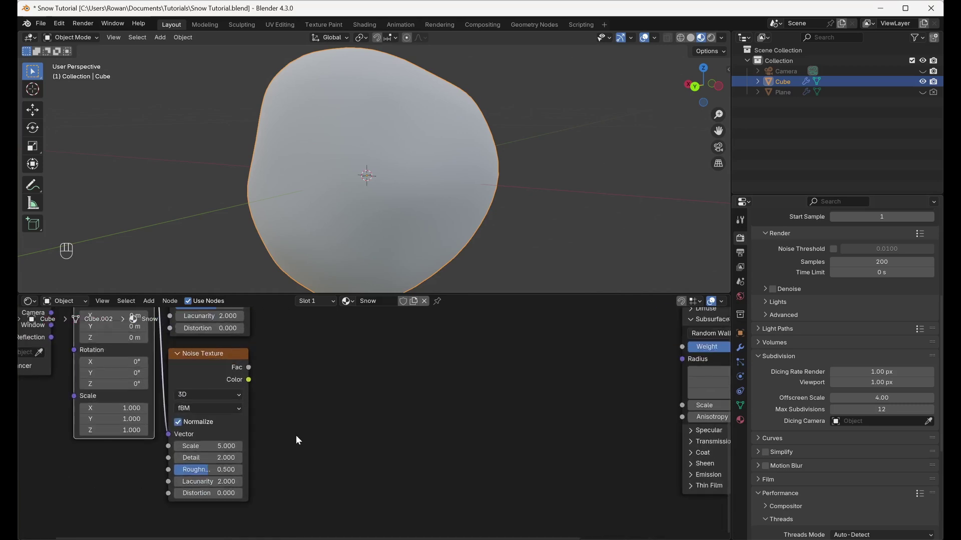
{"action": "left_click", "coordinate": [219, 445]}
{"action": "type", "text": "150"}
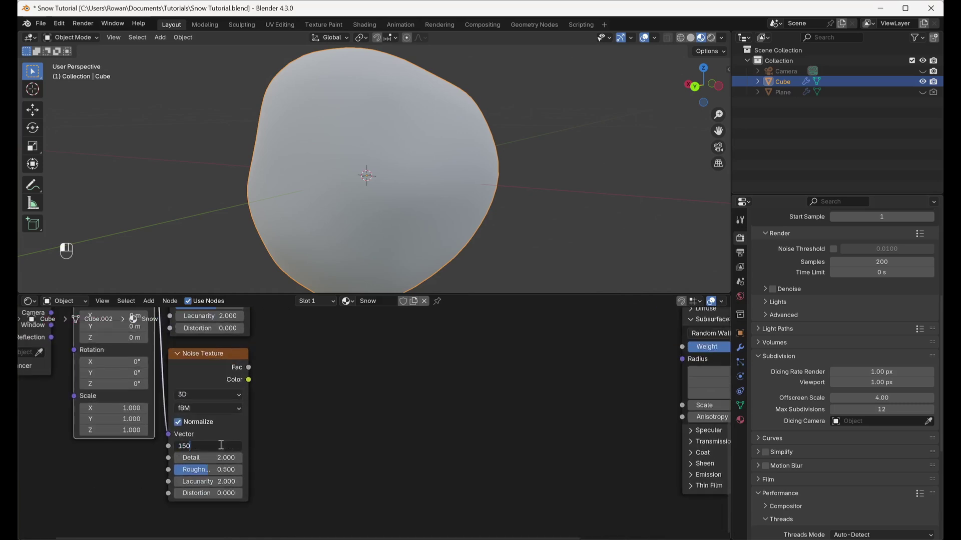
{"action": "key", "text": "Return"}
{"action": "left_click", "coordinate": [226, 458]}
{"action": "type", "text": "5"}
{"action": "key", "text": "Return"}
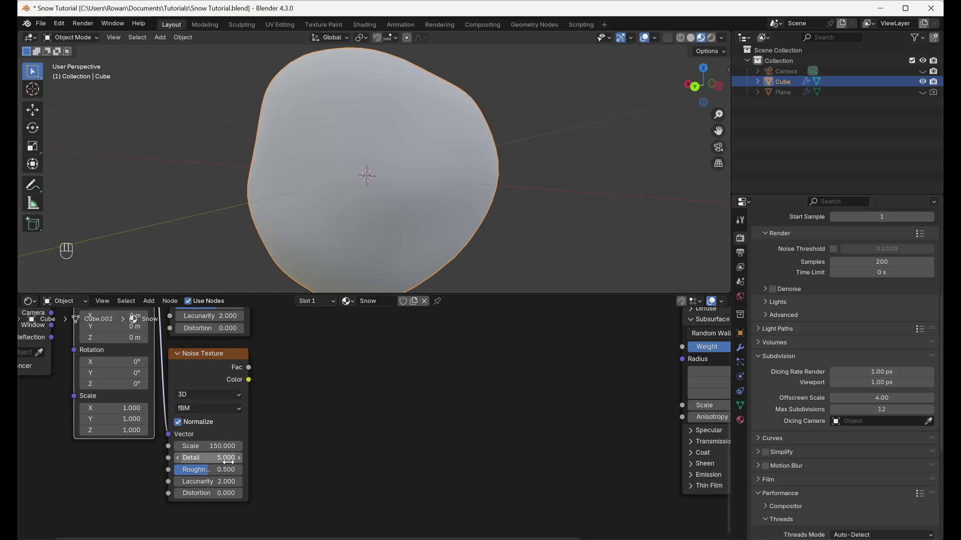
{"action": "left_click", "coordinate": [225, 469]}
{"action": "type", "text": "1"}
{"action": "key", "text": "Return"}
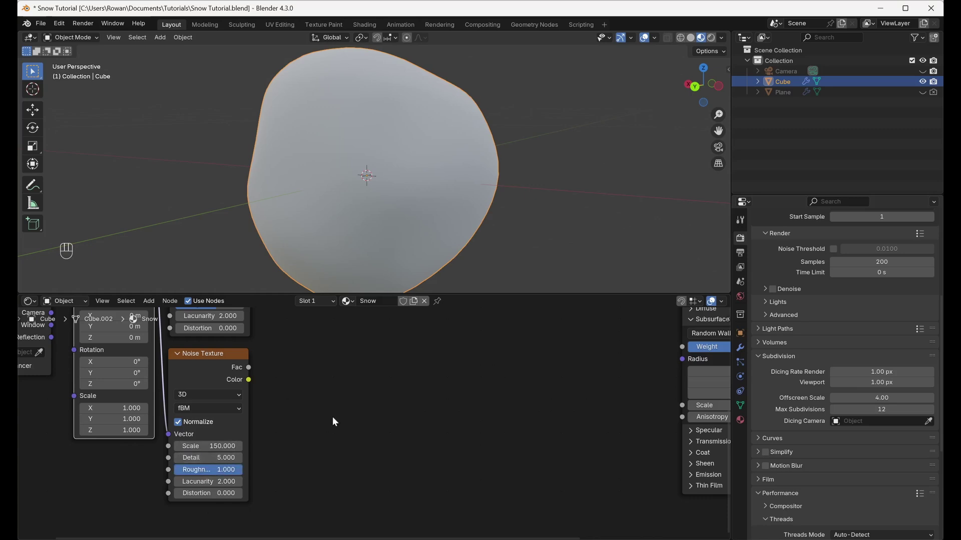
Add a Mix Color node next to the two Noise Textures and set its blending mode to Overlay
{"action": "scroll", "coordinate": [332, 422], "scroll_direction": "down", "scroll_amount": 3}
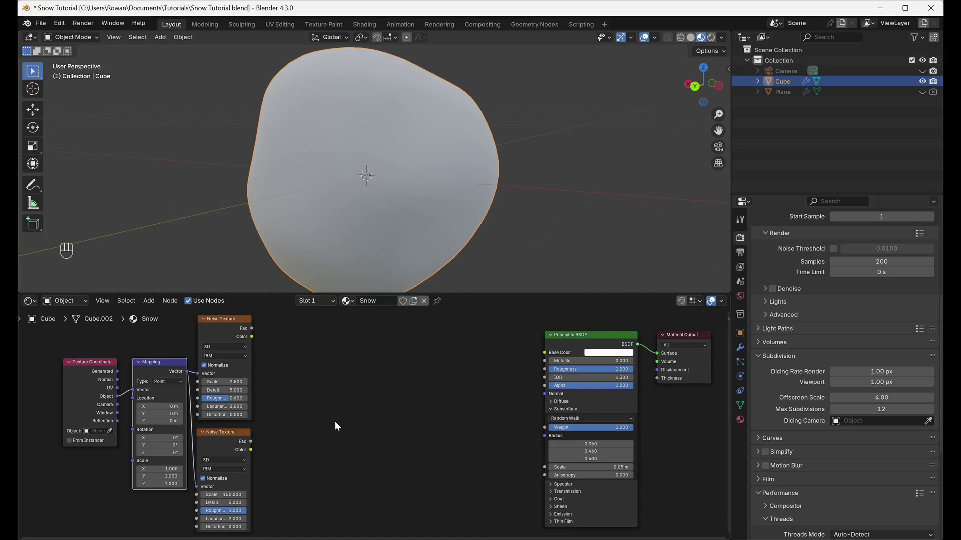
{"action": "key", "text": "ctrl+shift+a"}
{"action": "type", "text": "mix c"}
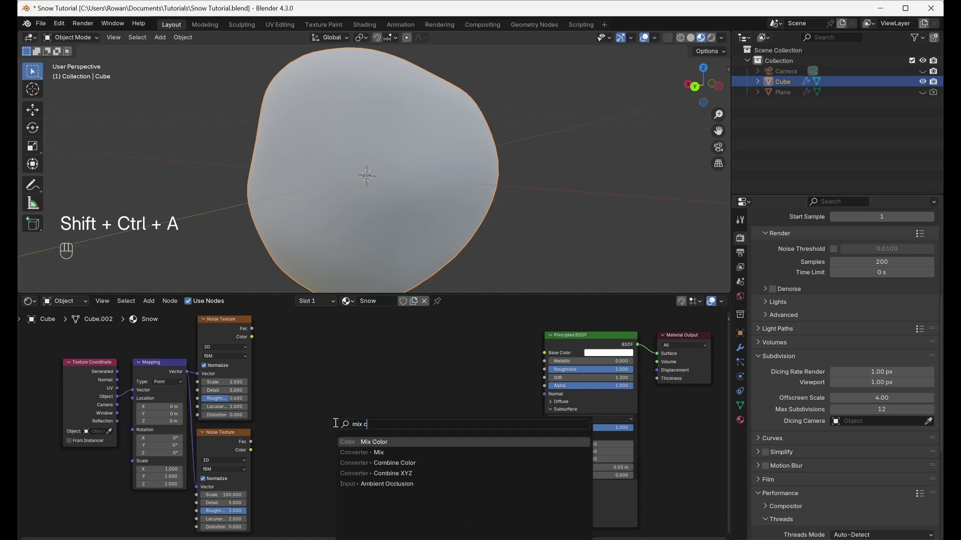
{"action": "key", "text": "Return"}
{"action": "left_click", "coordinate": [310, 395]}
{"action": "scroll", "coordinate": [305, 382], "scroll_direction": "up", "scroll_amount": 1}
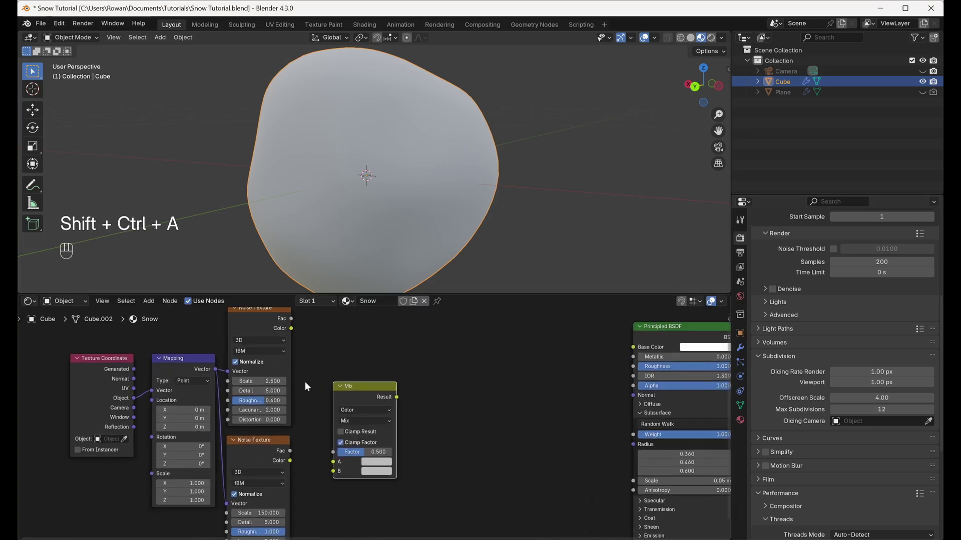
{"action": "left_click", "coordinate": [358, 420]}
{"action": "left_click", "coordinate": [394, 531]}
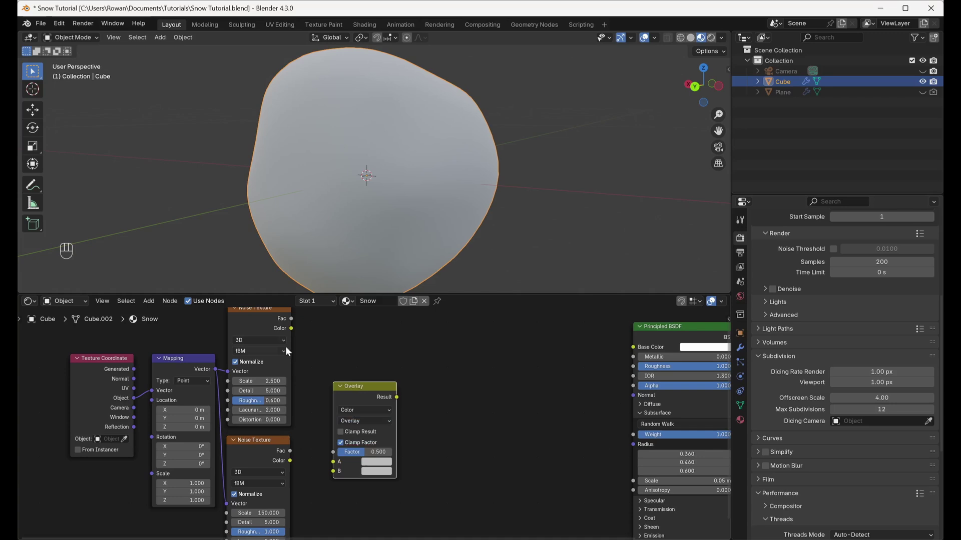
Connect the first Noise Texture's Fac to Overlay input A and the second's Fac to B, with the factor set to 0.1
{"action": "left_click_drag", "start_coordinate": [290, 318], "coordinate": [328, 471]}
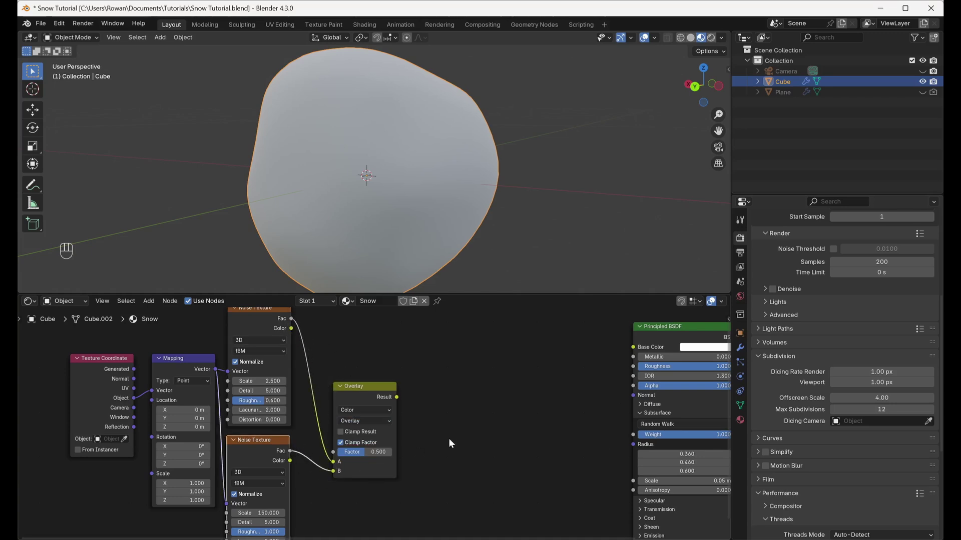
{"action": "middle_click_drag", "start_coordinate": [449, 438], "coordinate": [424, 438]}
{"action": "scroll", "coordinate": [422, 446], "scroll_direction": "up", "scroll_amount": 2}
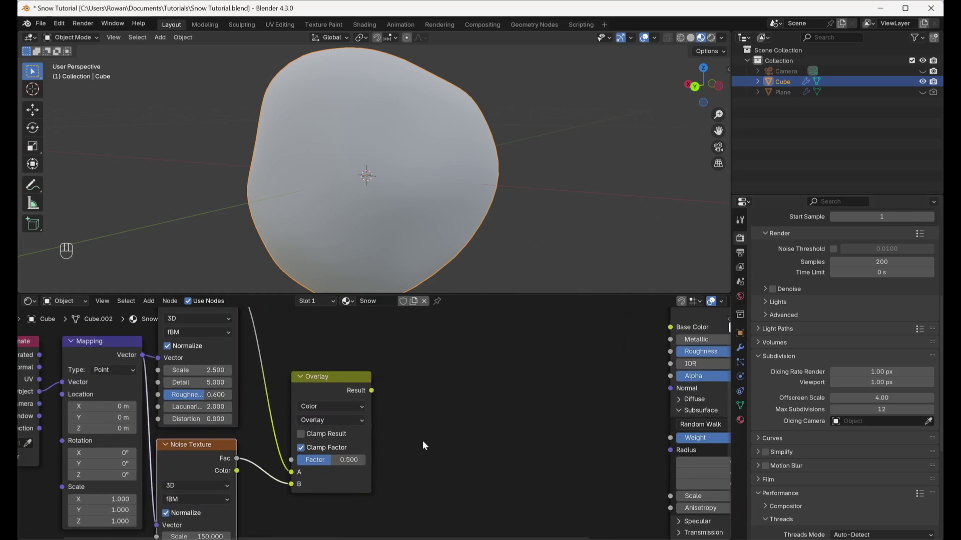
{"action": "left_click", "coordinate": [349, 460]}
{"action": "type", "text": "0.1"}
{"action": "key", "text": "Return"}
{"action": "scroll", "coordinate": [350, 457], "scroll_direction": "down", "scroll_amount": 1}
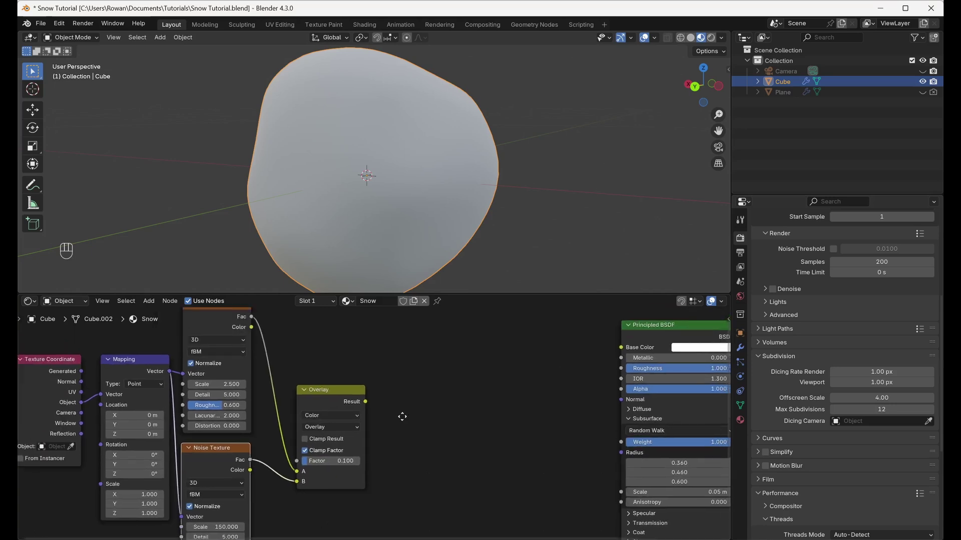
Add a Displacement node after the Overlay node and connect the Overlay result to its Height input
{"action": "middle_click_drag", "start_coordinate": [402, 417], "coordinate": [359, 437]}
{"action": "left_click", "coordinate": [368, 436]}
{"action": "key", "text": "ctrl+shift+a"}
{"action": "type", "text": "disp"}
{"action": "key", "text": "Return"}
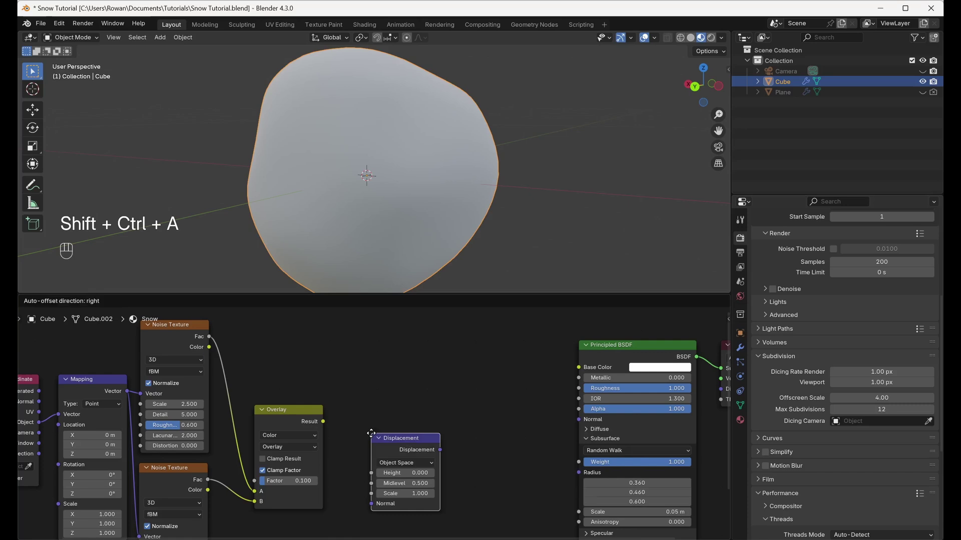
{"action": "left_click", "coordinate": [356, 415]}
{"action": "scroll", "coordinate": [367, 423], "scroll_direction": "up", "scroll_amount": 2}
{"action": "left_click_drag", "start_coordinate": [309, 421], "coordinate": [342, 459]}
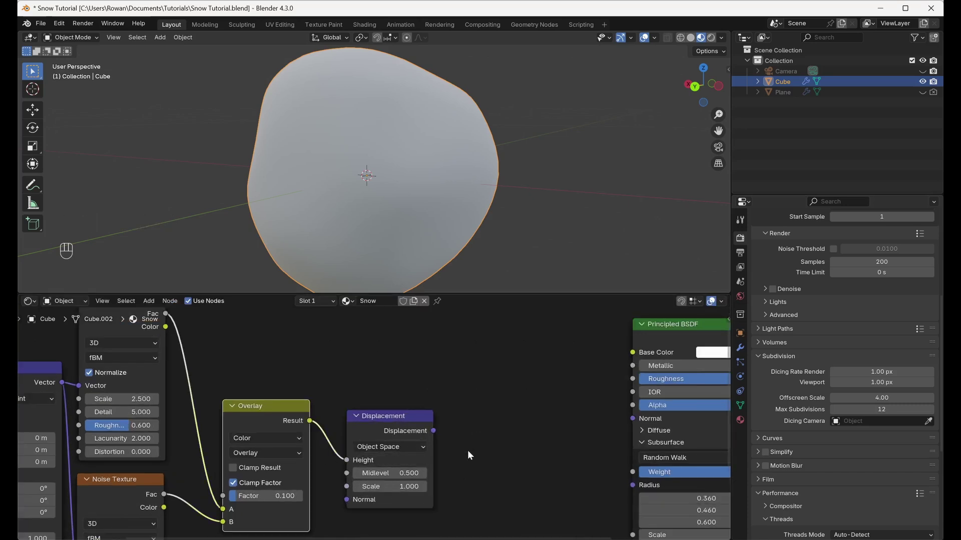
Set the Displacement node's scale to 0.1 and connect its output to the Material Output's Displacement input
{"action": "middle_click_drag", "start_coordinate": [467, 451], "coordinate": [393, 452]}
{"action": "scroll", "coordinate": [392, 453], "scroll_direction": "down", "scroll_amount": 2}
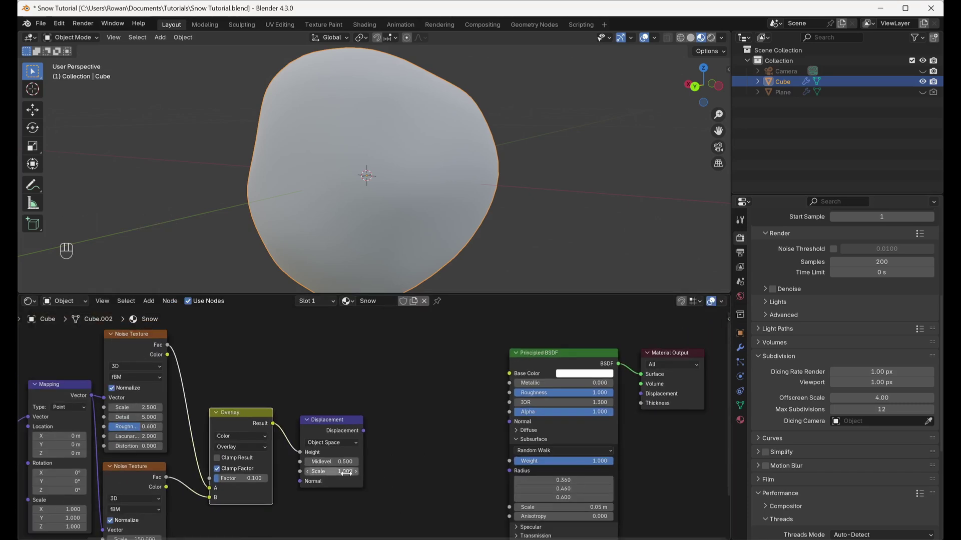
{"action": "left_click", "coordinate": [346, 472]}
{"action": "type", "text": ".1"}
{"action": "key", "text": "Return"}
{"action": "middle_click_drag", "start_coordinate": [395, 458], "coordinate": [338, 472]}
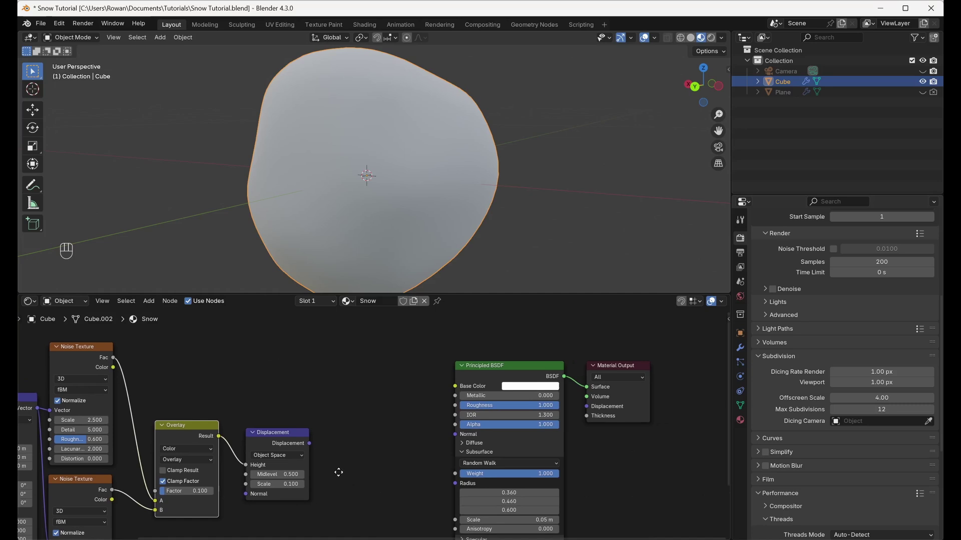
{"action": "scroll", "coordinate": [336, 449], "scroll_direction": "down", "scroll_amount": 1}
{"action": "left_click_drag", "start_coordinate": [308, 444], "coordinate": [566, 409]}
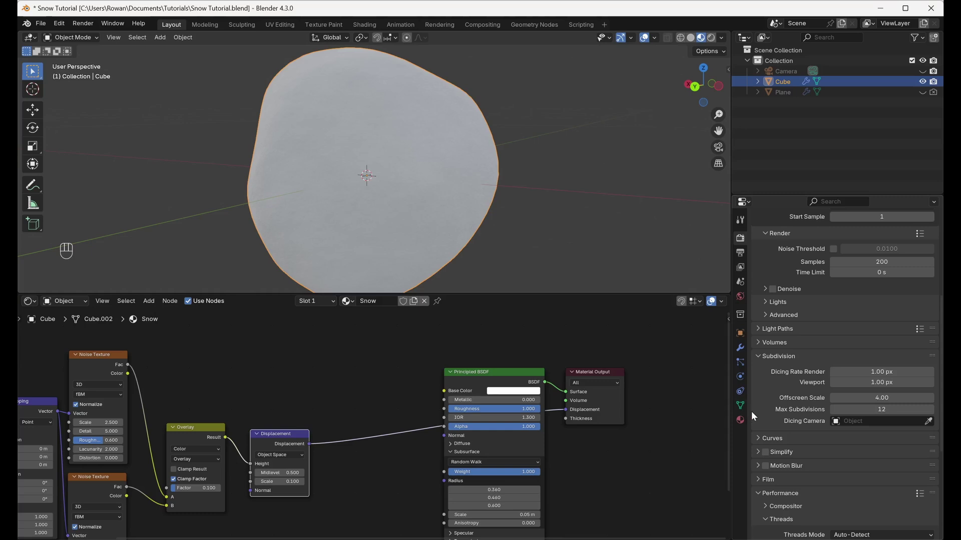
Switch the Snow material's surface displacement method to Displacement Only
{"action": "left_click", "coordinate": [740, 420]}
{"action": "scroll", "coordinate": [856, 379], "scroll_direction": "down", "scroll_amount": 8}
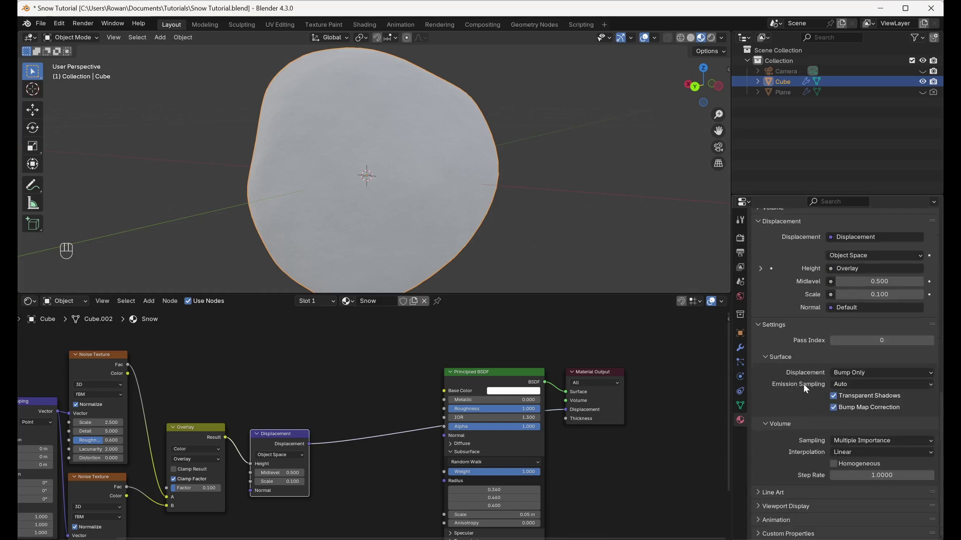
{"action": "left_click", "coordinate": [857, 375]}
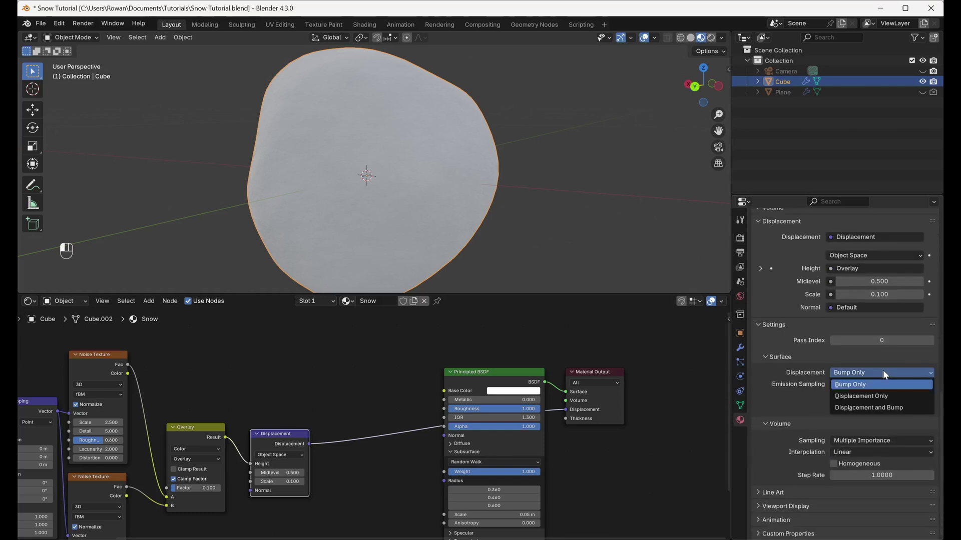
{"action": "left_click", "coordinate": [891, 395]}
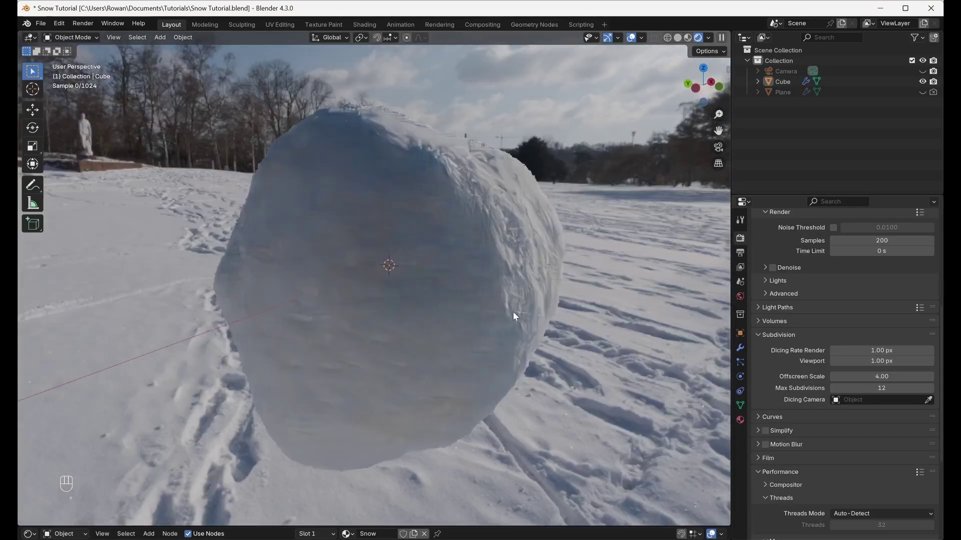
{"action": "middle_click_drag", "start_coordinate": [514, 318], "coordinate": [489, 309]}
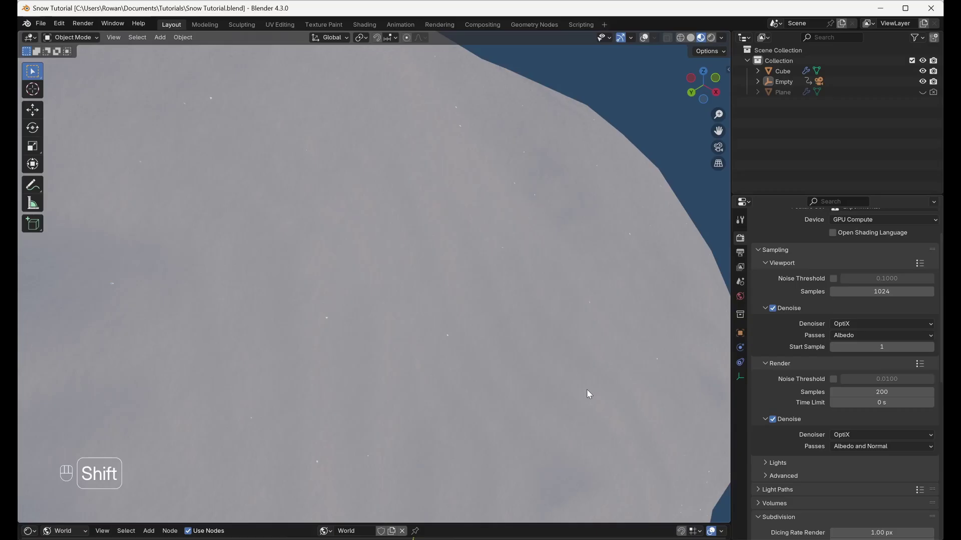
{"action": "middle_click_drag", "start_coordinate": [586, 389], "coordinate": [563, 401], "text": "shift"}
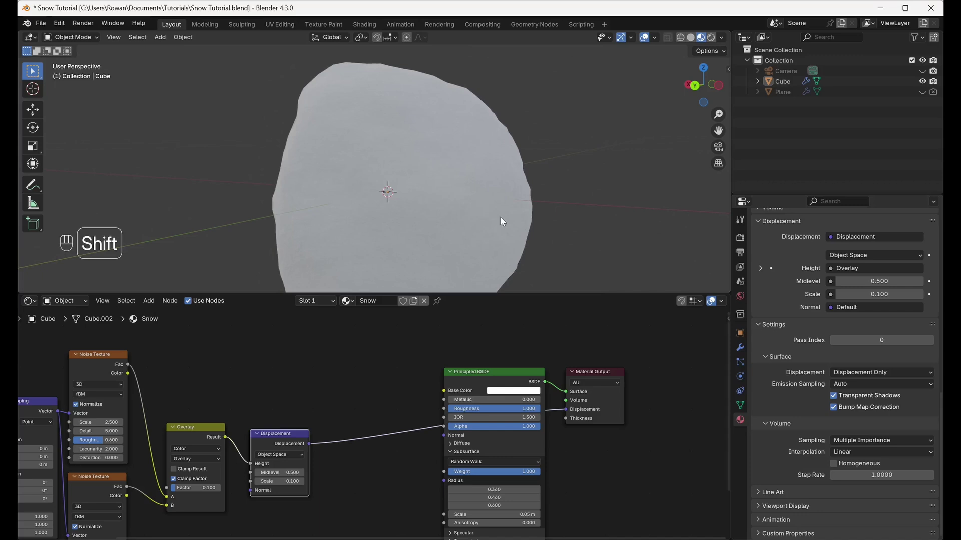
{"action": "middle_click_drag", "start_coordinate": [500, 218], "coordinate": [518, 220]}
Add a Voronoi Texture node below the second Noise Texture and set its scale to 10000
{"action": "scroll", "coordinate": [284, 446], "scroll_direction": "down", "scroll_amount": 4}
{"action": "middle_click_drag", "start_coordinate": [284, 446], "coordinate": [412, 329]}
{"action": "key", "text": "ctrl+shift+a"}
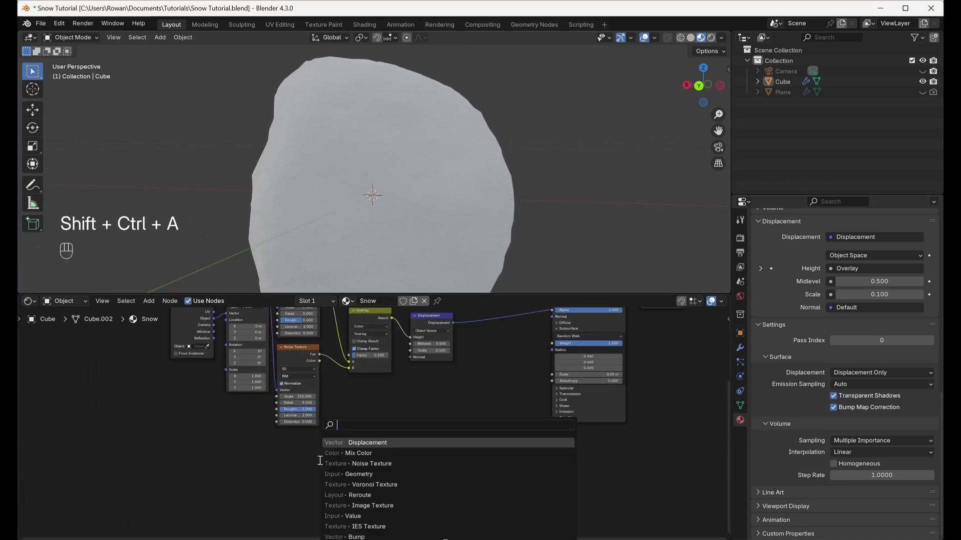
{"action": "type", "text": "voro"}
{"action": "key", "text": "Return"}
{"action": "left_click", "coordinate": [269, 434]}
{"action": "scroll", "coordinate": [292, 493], "scroll_direction": "up", "scroll_amount": 6}
{"action": "middle_click_drag", "start_coordinate": [294, 508], "coordinate": [285, 469]}
{"action": "left_click", "coordinate": [263, 409]}
{"action": "type", "text": "10000"}
{"action": "key", "text": "Return"}
Add Texture Coordinate and Mapping nodes to the Voronoi Texture, leaving a wide gap between them, and enlarge the node editor area
{"action": "scroll", "coordinate": [261, 407], "scroll_direction": "down", "scroll_amount": 1}
{"action": "key", "text": "ctrl+t"}
{"action": "scroll", "coordinate": [175, 427], "scroll_direction": "down", "scroll_amount": 4}
{"action": "middle_click_drag", "start_coordinate": [175, 426], "coordinate": [415, 416]}
{"action": "left_click", "coordinate": [342, 391]}
{"action": "left_click_drag", "start_coordinate": [340, 399], "coordinate": [235, 388]}
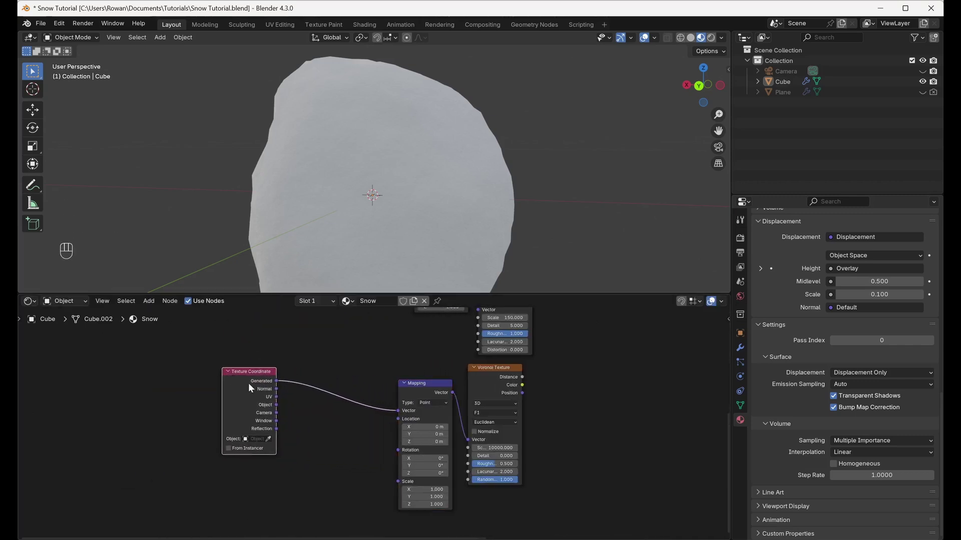
{"action": "middle_click_drag", "start_coordinate": [529, 432], "coordinate": [513, 430]}
{"action": "left_click_drag", "start_coordinate": [483, 293], "coordinate": [474, 225]}
{"action": "scroll", "coordinate": [367, 447], "scroll_direction": "up", "scroll_amount": 2}
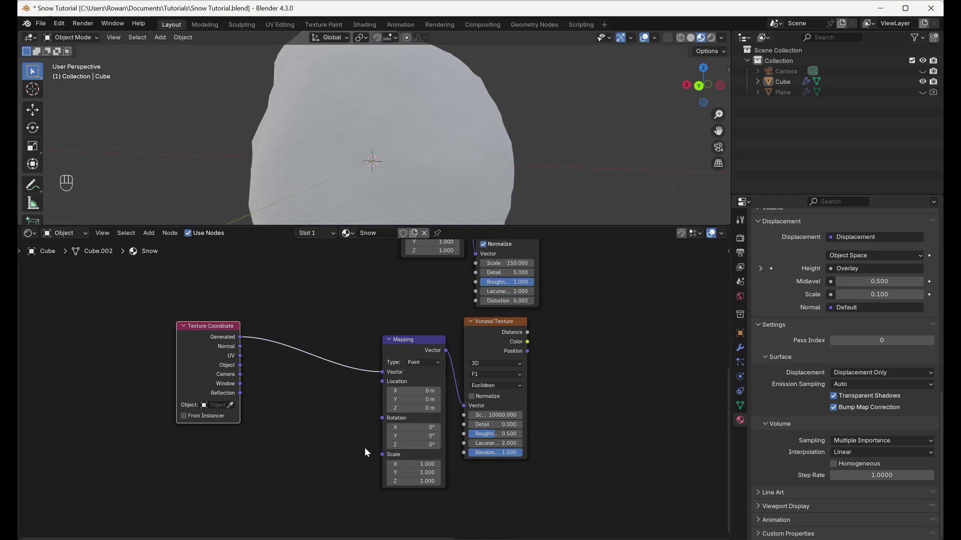
{"action": "middle_click_drag", "start_coordinate": [336, 462], "coordinate": [353, 426]}
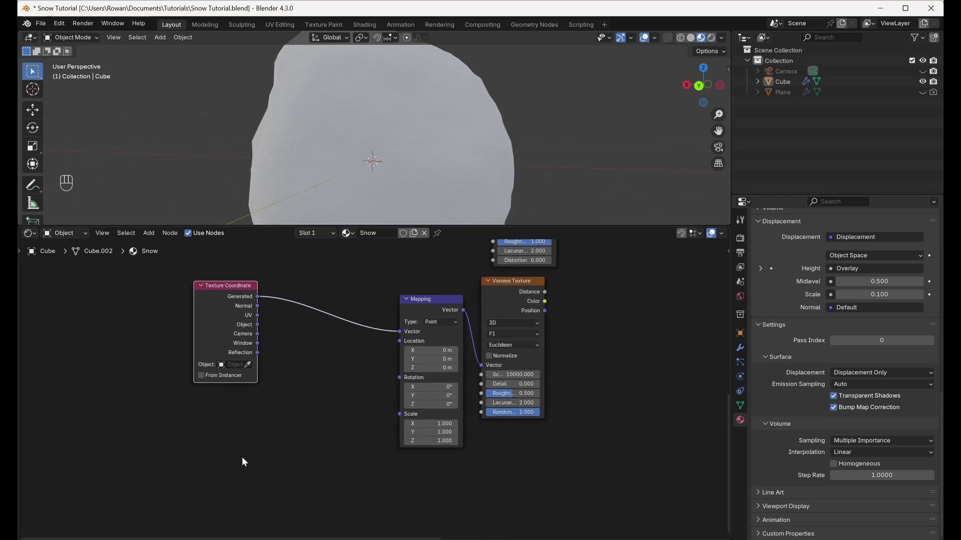
Add a Geometry node below the Voronoi Texture's Texture Coordinate node
{"action": "left_click", "coordinate": [226, 462]}
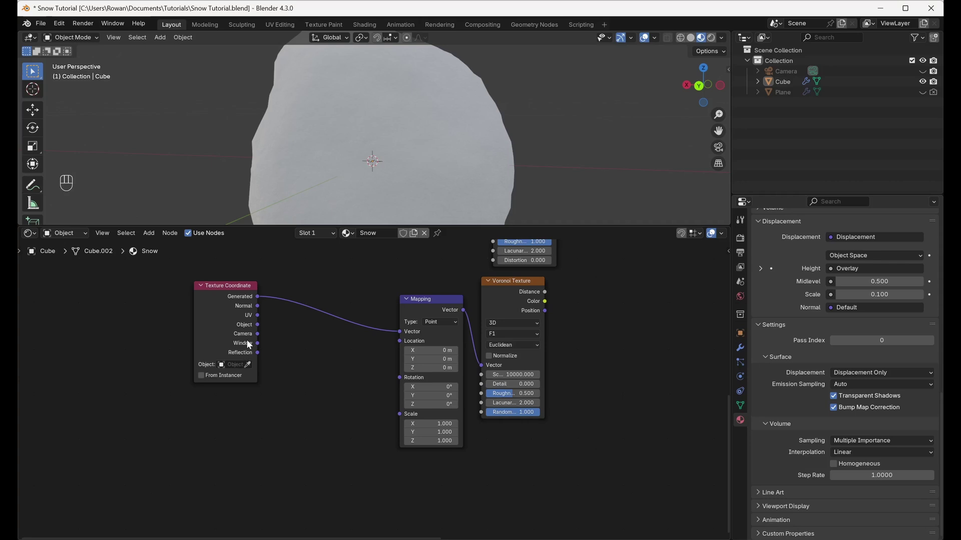
{"action": "key", "text": "shift+ctrl+a"}
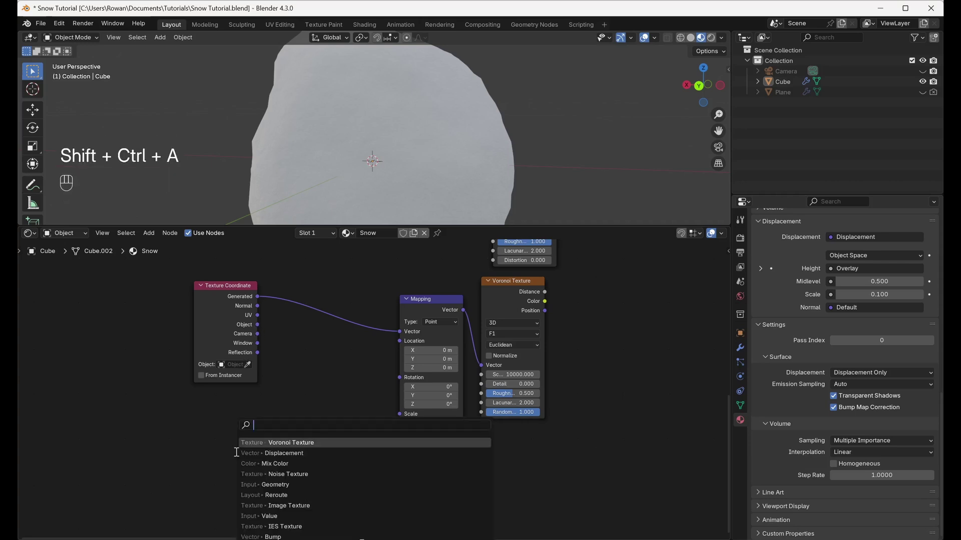
{"action": "type", "text": "geo"}
{"action": "key", "text": "Return"}
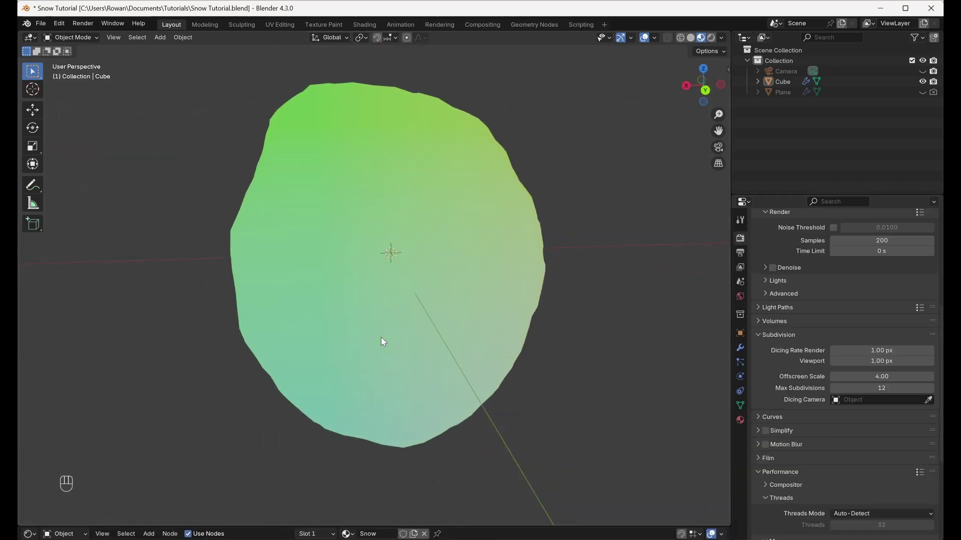
{"action": "scroll", "coordinate": [380, 337], "scroll_direction": "down", "scroll_amount": 4}
{"action": "scroll", "coordinate": [380, 337], "scroll_direction": "up", "scroll_amount": 4}
{"action": "middle_click_drag", "start_coordinate": [397, 310], "coordinate": [429, 344]}
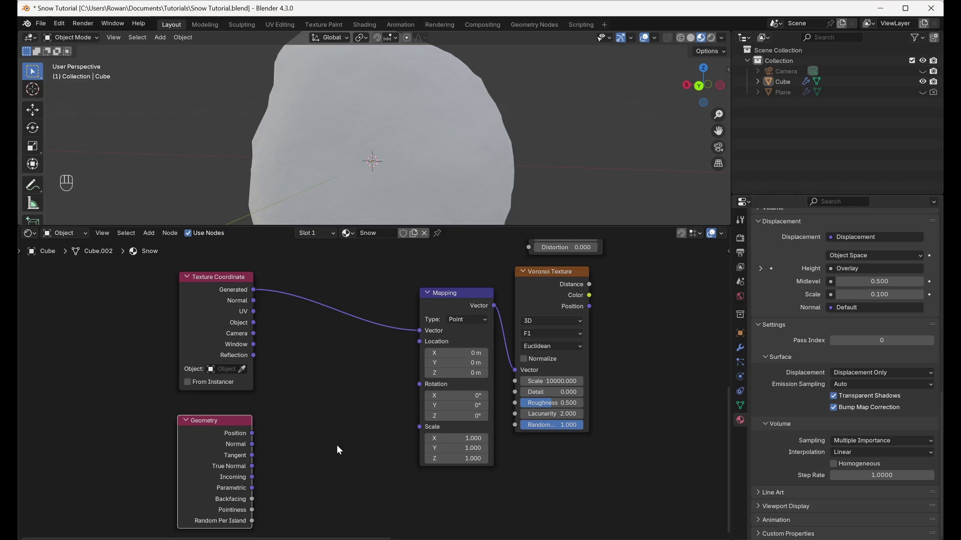
Add a Mix Color node before the Voronoi's Mapping node, connecting the Object coordinates to A and the Geometry node's Incoming output to B
{"action": "key", "text": "ctrl+shift+a"}
{"action": "type", "text": "m"}
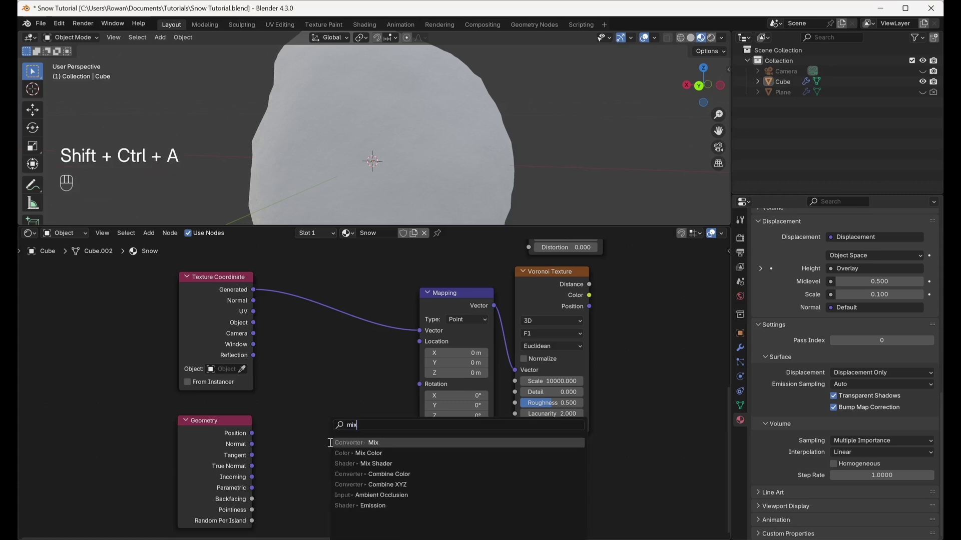
{"action": "left_click", "coordinate": [351, 443]}
{"action": "left_click", "coordinate": [309, 347]}
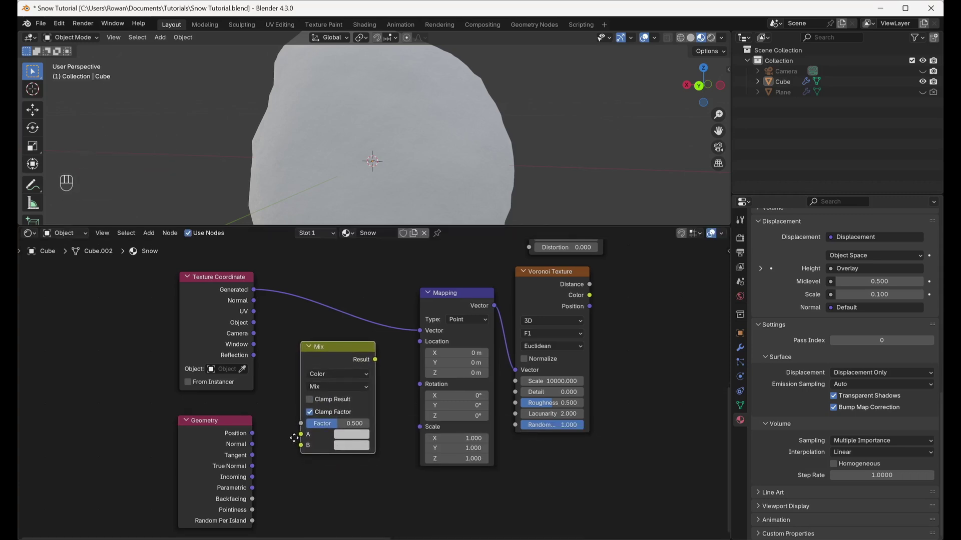
{"action": "middle_click_drag", "start_coordinate": [294, 438], "coordinate": [298, 443]}
{"action": "left_click_drag", "start_coordinate": [259, 327], "coordinate": [304, 450]}
{"action": "left_click", "coordinate": [257, 485]}
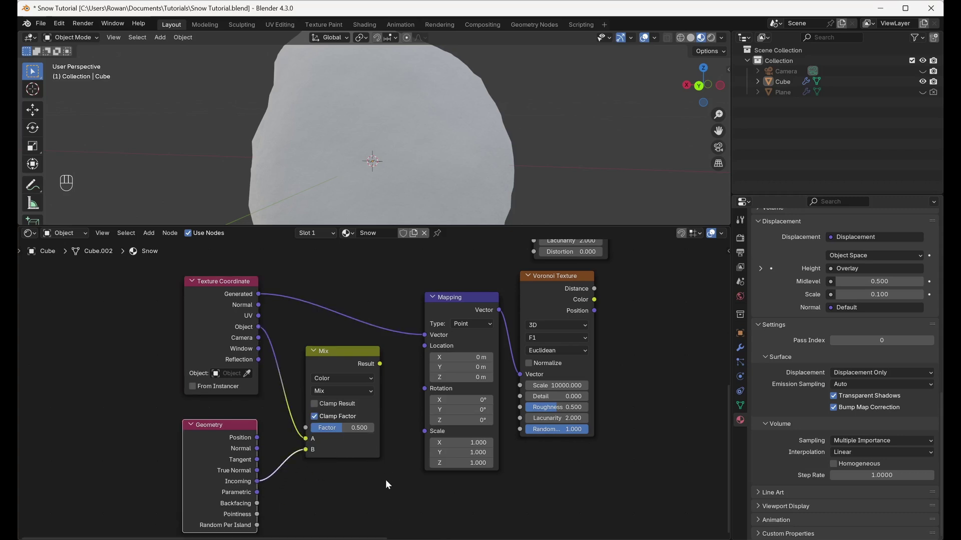
Set the new Mix node's blending mode to Multiply and connect its result to the Mapping node's vector input
{"action": "scroll", "coordinate": [385, 479], "scroll_direction": "up", "scroll_amount": 2}
{"action": "left_click", "coordinate": [324, 391]}
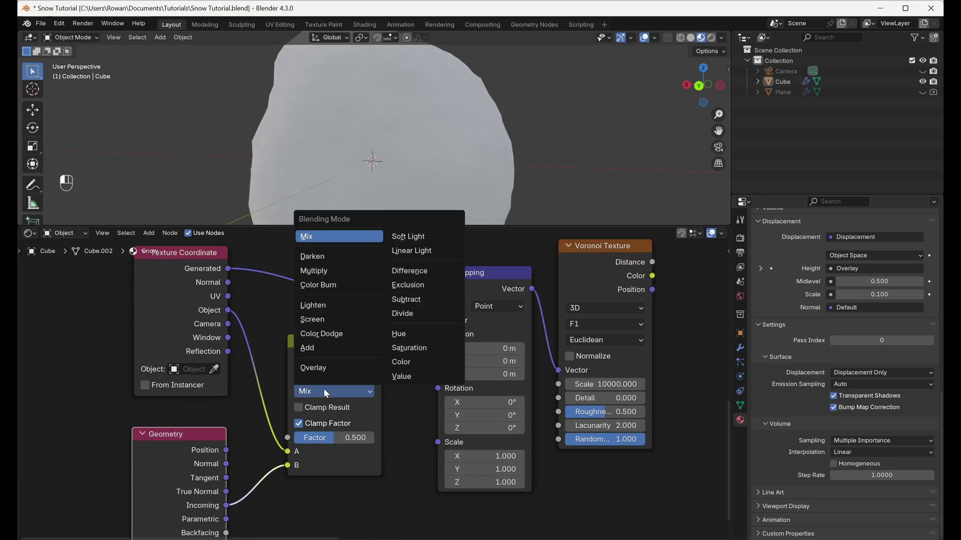
{"action": "left_click", "coordinate": [314, 271]}
{"action": "middle_click_drag", "start_coordinate": [369, 408], "coordinate": [351, 424]}
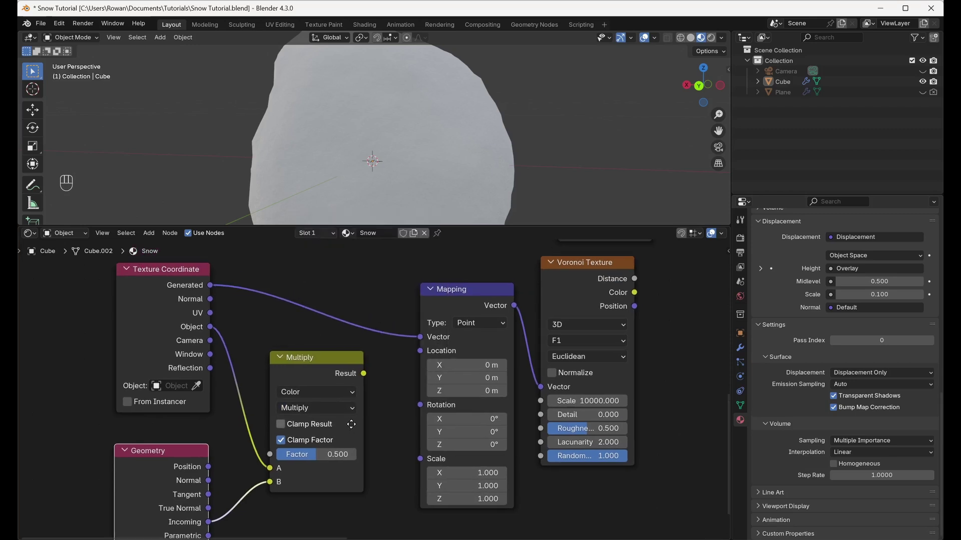
{"action": "left_click_drag", "start_coordinate": [364, 374], "coordinate": [420, 337]}
{"action": "middle_click_drag", "start_coordinate": [659, 318], "coordinate": [583, 356]}
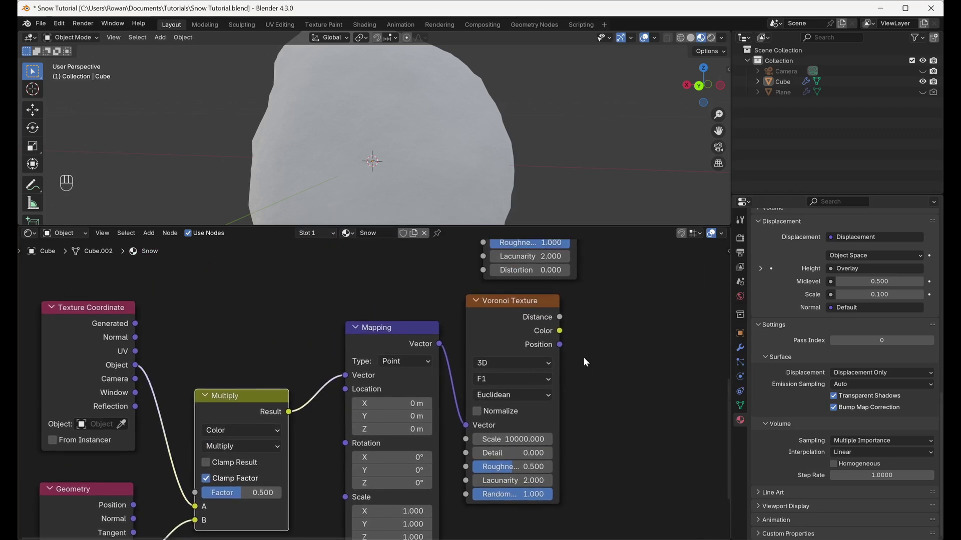
Preview the Voronoi Texture's color output on the object and set the Multiply node's factor to 0.1
{"action": "left_click", "coordinate": [542, 329], "text": "ctrl+shift"}
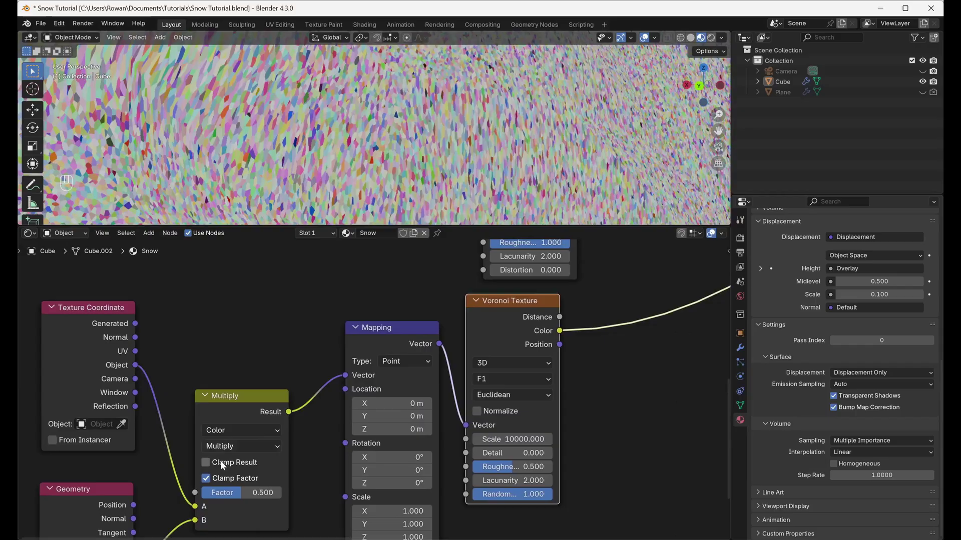
{"action": "left_click_drag", "start_coordinate": [263, 492], "coordinate": [229, 493]}
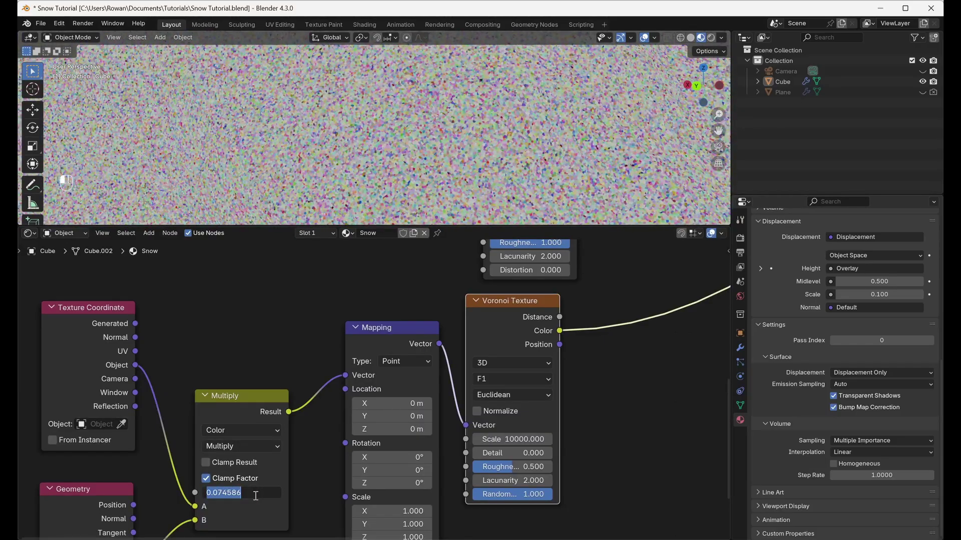
{"action": "type", "text": "0.1"}
{"action": "key", "text": "Return"}
{"action": "middle_click_drag", "start_coordinate": [440, 139], "coordinate": [423, 151], "text": "shift"}
Insert a Color Ramp node after the Voronoi Texture, fed by its Color output
{"action": "scroll", "coordinate": [562, 413], "scroll_direction": "down", "scroll_amount": 5}
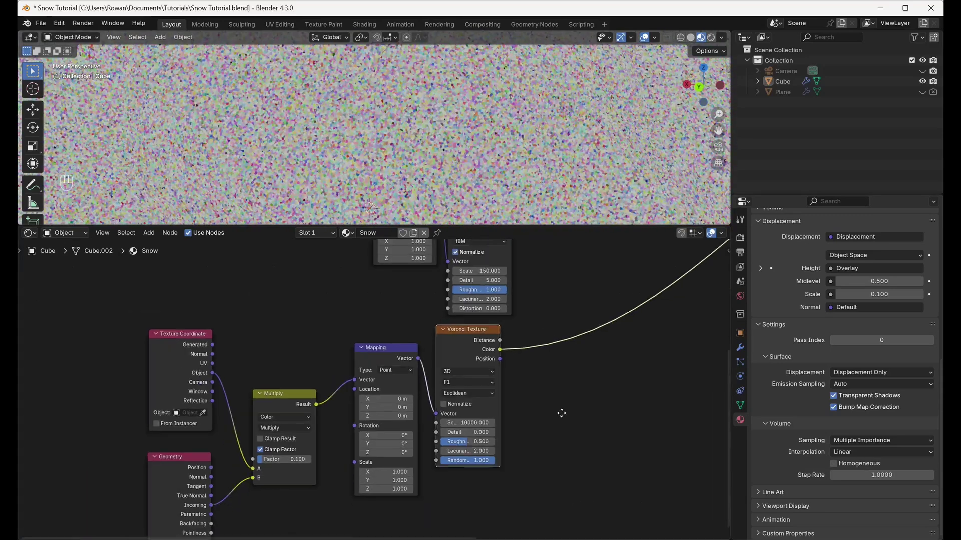
{"action": "middle_click_drag", "start_coordinate": [561, 414], "coordinate": [286, 471]}
{"action": "key", "text": "ctrl+shift+a"}
{"action": "type", "text": "color"}
{"action": "key", "text": "Down"}
{"action": "key", "text": "Return"}
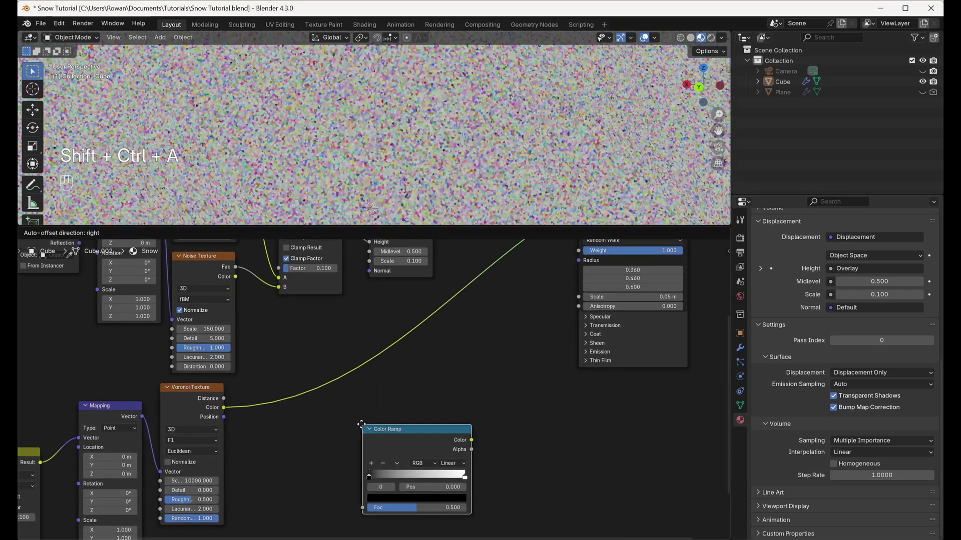
{"action": "left_click", "coordinate": [268, 387]}
Set the Color Ramp's interpolation to Constant and position its white stop at 0.98
{"action": "left_click", "coordinate": [369, 426]}
{"action": "left_click", "coordinate": [358, 486]}
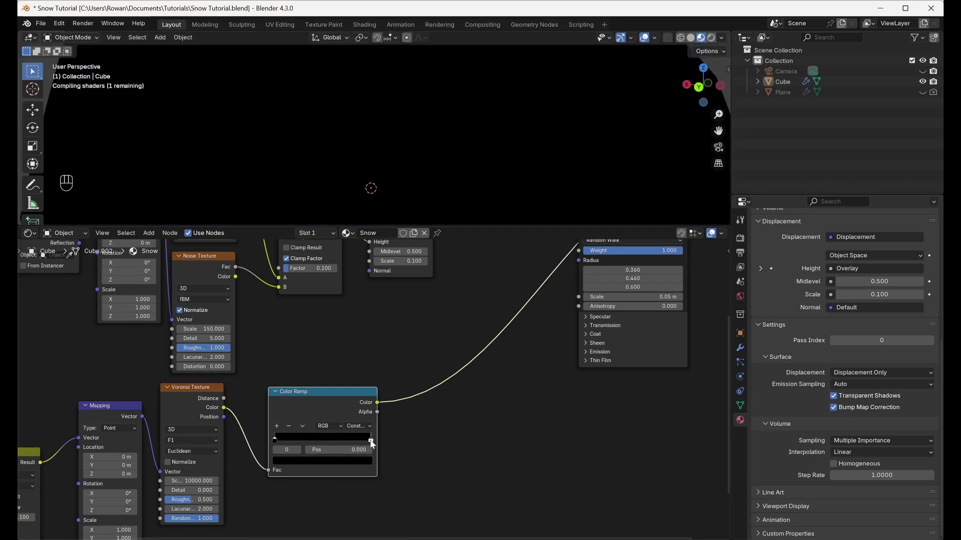
{"action": "left_click", "coordinate": [365, 440]}
{"action": "left_click_drag", "start_coordinate": [362, 443], "coordinate": [367, 442]}
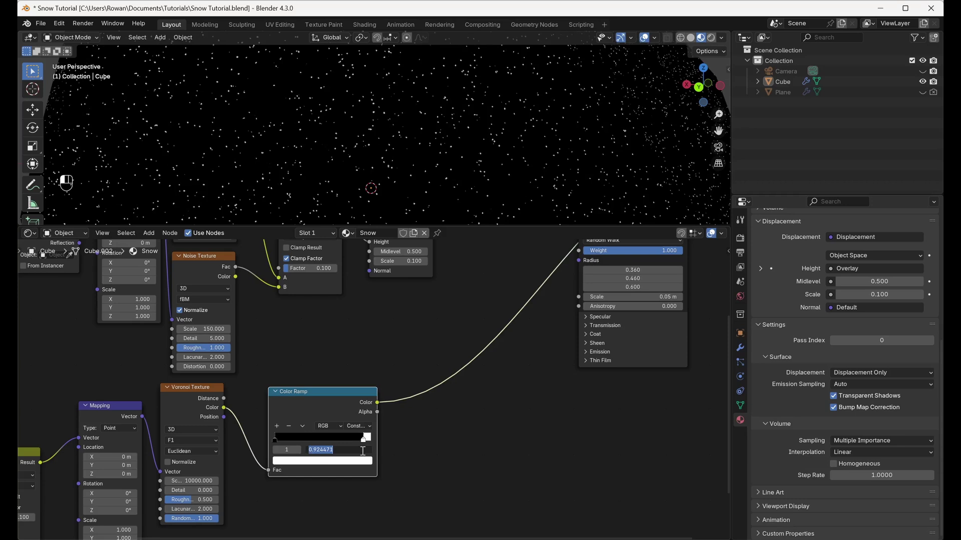
{"action": "key", "text": "Return"}
{"action": "middle_click_drag", "start_coordinate": [440, 125], "coordinate": [453, 149], "text": "shift"}
{"action": "scroll", "coordinate": [458, 150], "scroll_direction": "up", "scroll_amount": 2}
{"action": "left_click", "coordinate": [472, 463]}
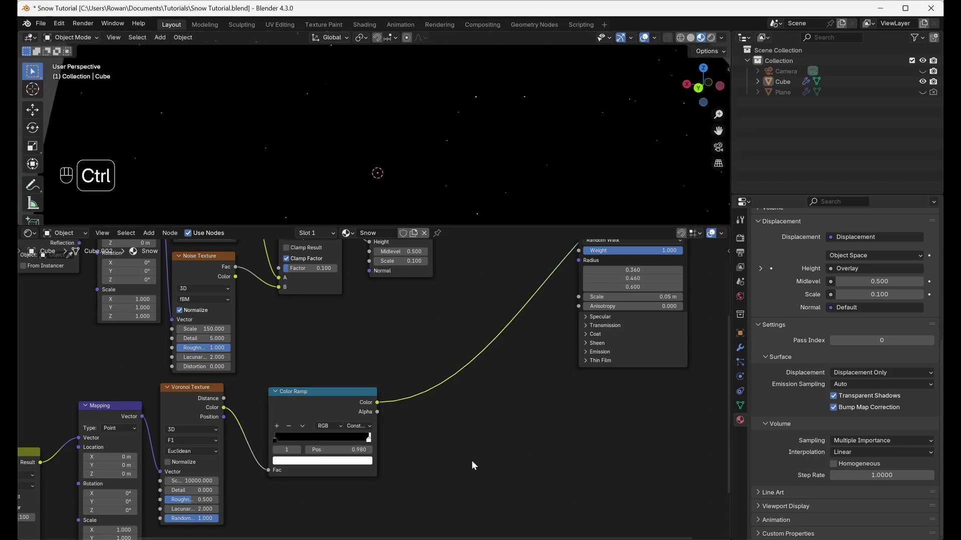
Insert a Math node after the Color Ramp, set its operation to Multiply and its second value to 500
{"action": "key", "text": "ctrl+shift+a"}
{"action": "type", "text": "math"}
{"action": "key", "text": "Return"}
{"action": "left_click", "coordinate": [406, 383]}
{"action": "left_click", "coordinate": [427, 407]}
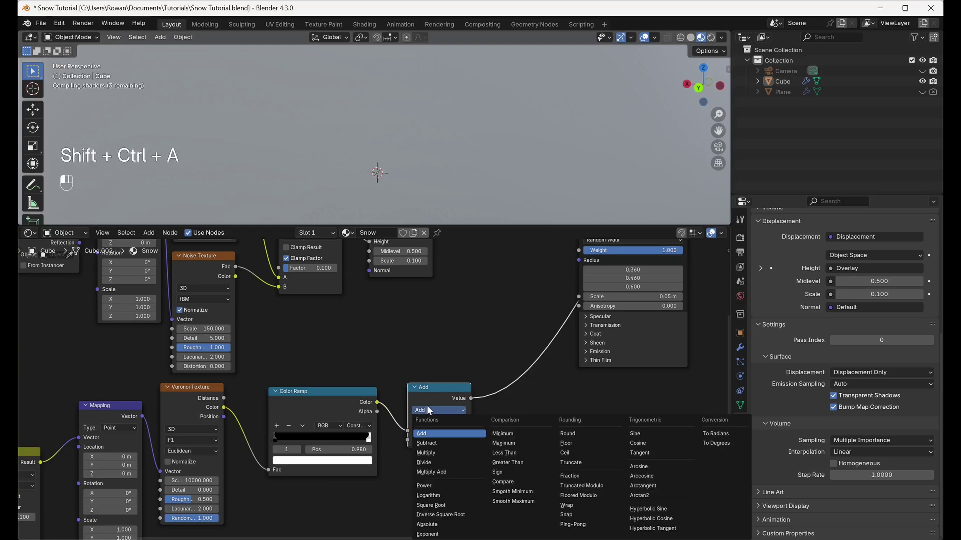
{"action": "left_click", "coordinate": [436, 453]}
{"action": "left_click", "coordinate": [433, 439]}
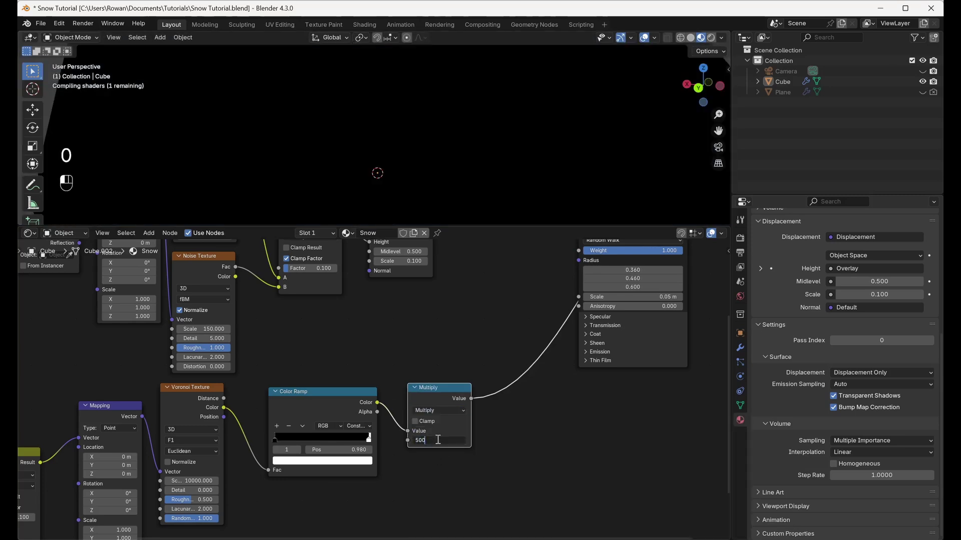
{"action": "type", "text": "500"}
{"action": "key", "text": "Return"}
Expand the Principled BSDF's Coat settings and connect the Math Multiply node's value to the coat Weight
{"action": "middle_click_drag", "start_coordinate": [641, 344], "coordinate": [461, 473]}
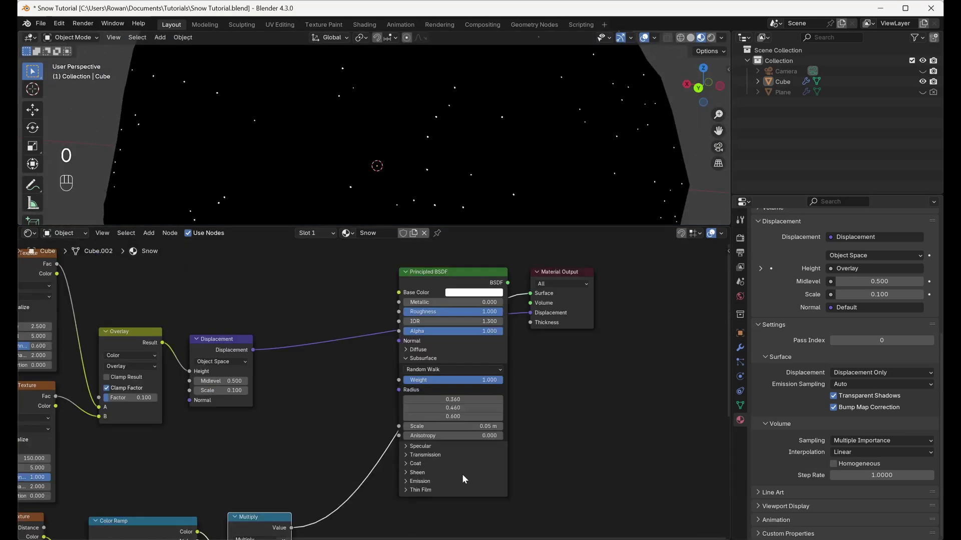
{"action": "scroll", "coordinate": [462, 474], "scroll_direction": "down", "scroll_amount": 1}
{"action": "middle_click_drag", "start_coordinate": [364, 521], "coordinate": [378, 466]}
{"action": "left_click", "coordinate": [431, 410]}
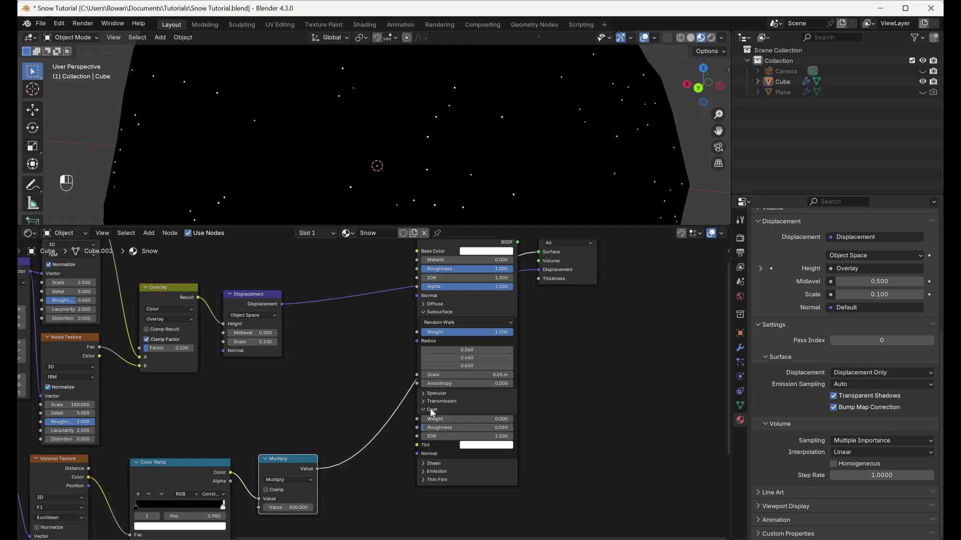
{"action": "left_click_drag", "start_coordinate": [415, 422], "coordinate": [417, 419]}
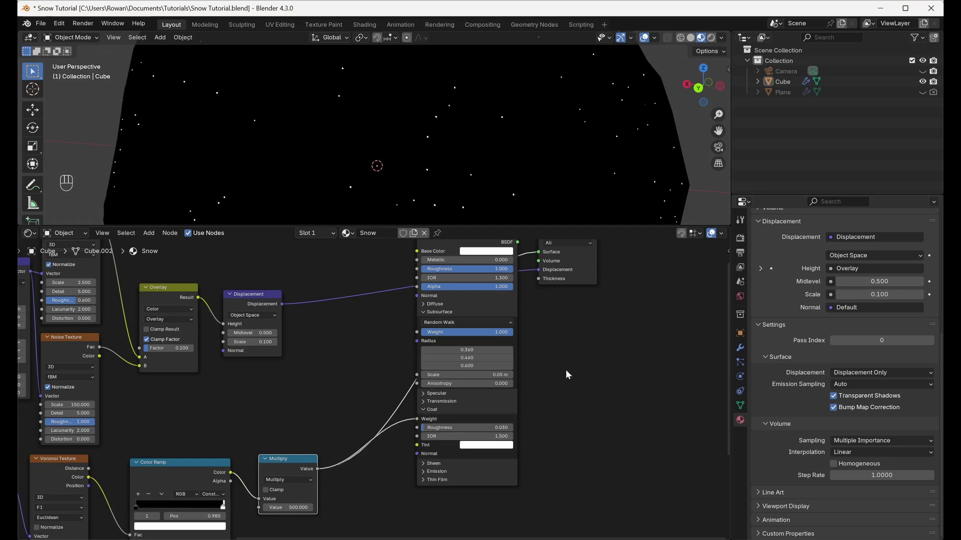
Set the Principled BSDF's coat IOR to 1.3
{"action": "scroll", "coordinate": [561, 395], "scroll_direction": "up", "scroll_amount": 3}
{"action": "left_click", "coordinate": [437, 451]}
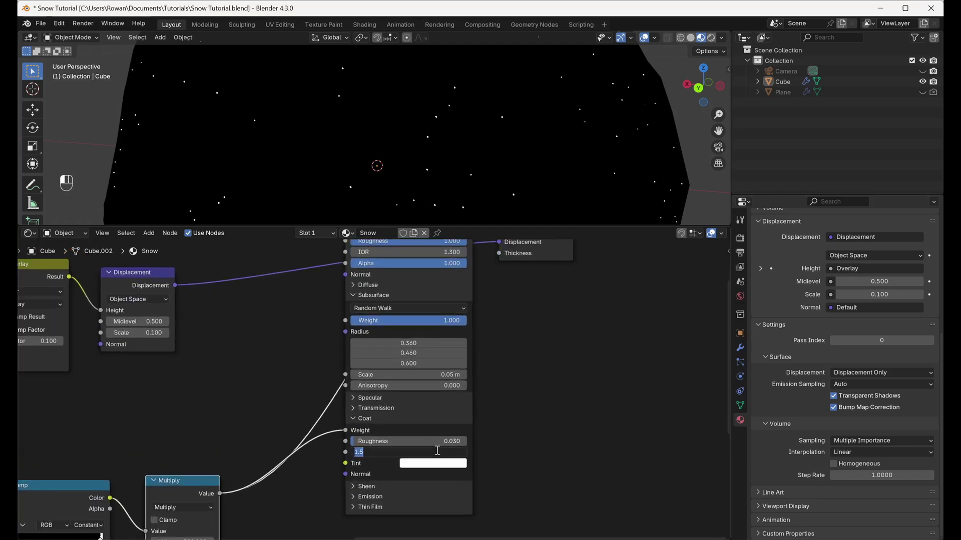
{"action": "type", "text": "1.3"}
{"action": "key", "text": "Return"}
{"action": "scroll", "coordinate": [437, 449], "scroll_direction": "up", "scroll_amount": 1}
{"action": "middle_click_drag", "start_coordinate": [525, 386], "coordinate": [507, 498]}
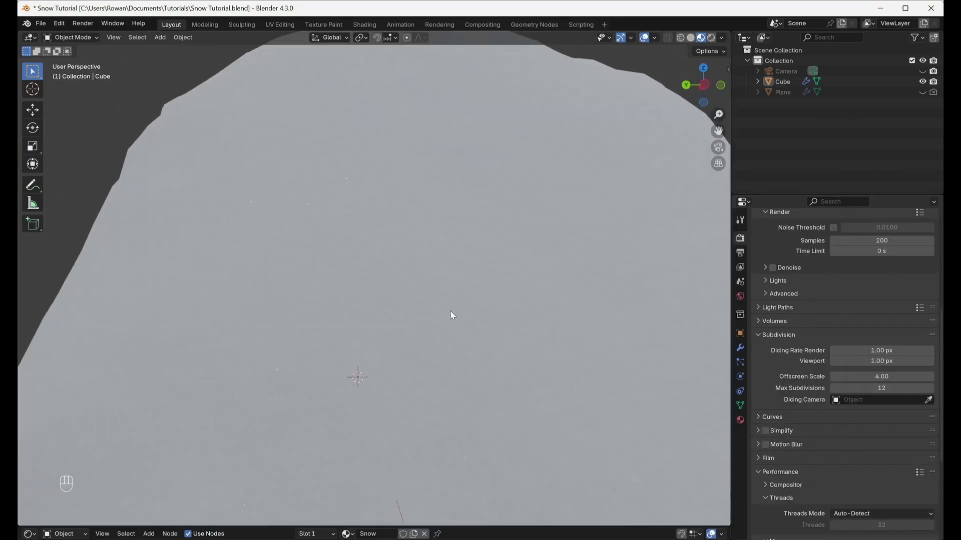
Examine the snow surface and its sparkles on the object from different angles and distances
{"action": "middle_click_drag", "start_coordinate": [450, 315], "coordinate": [329, 320], "text": "shift"}
{"action": "middle_click_drag", "start_coordinate": [511, 321], "coordinate": [366, 322], "text": "shift"}
{"action": "middle_click_drag", "start_coordinate": [591, 320], "coordinate": [373, 348]}
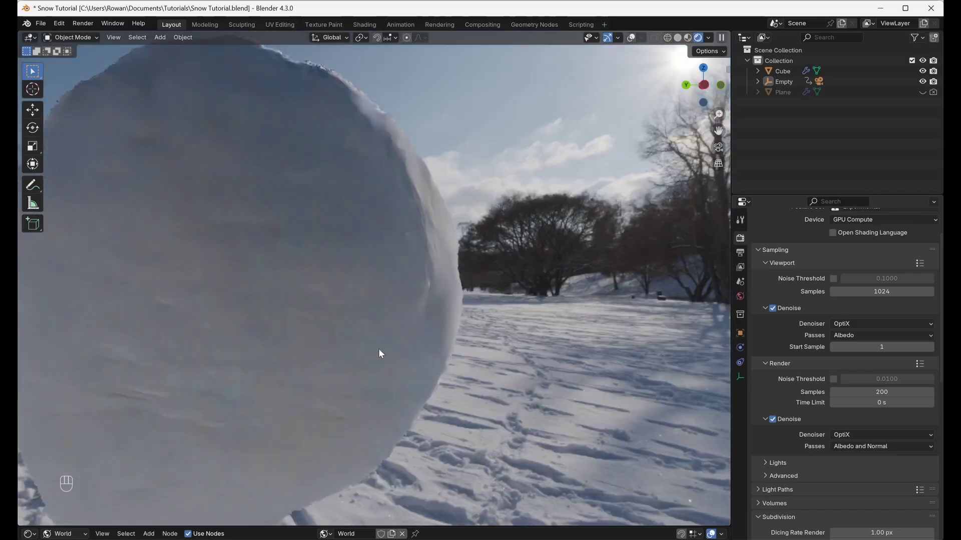
{"action": "middle_click_drag", "start_coordinate": [379, 349], "coordinate": [523, 369], "text": "ctrl"}
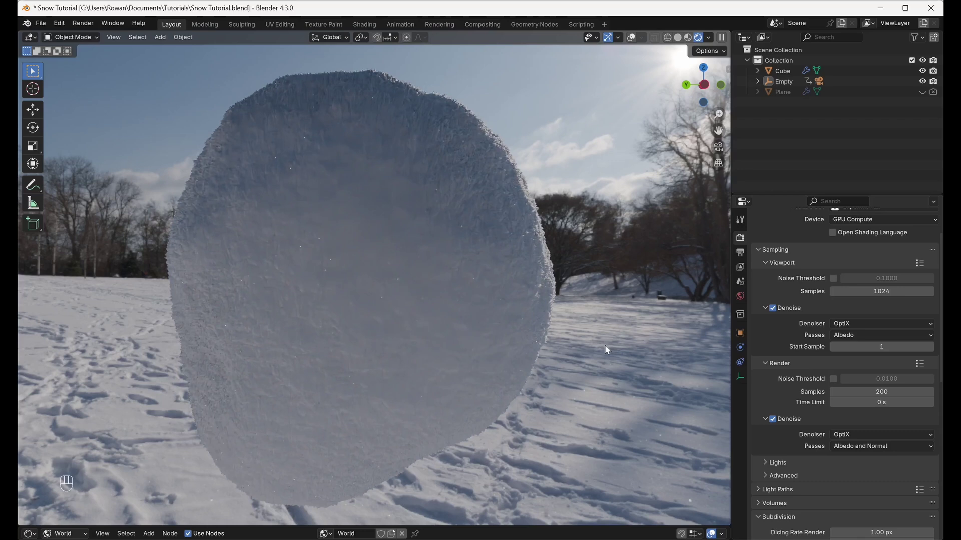